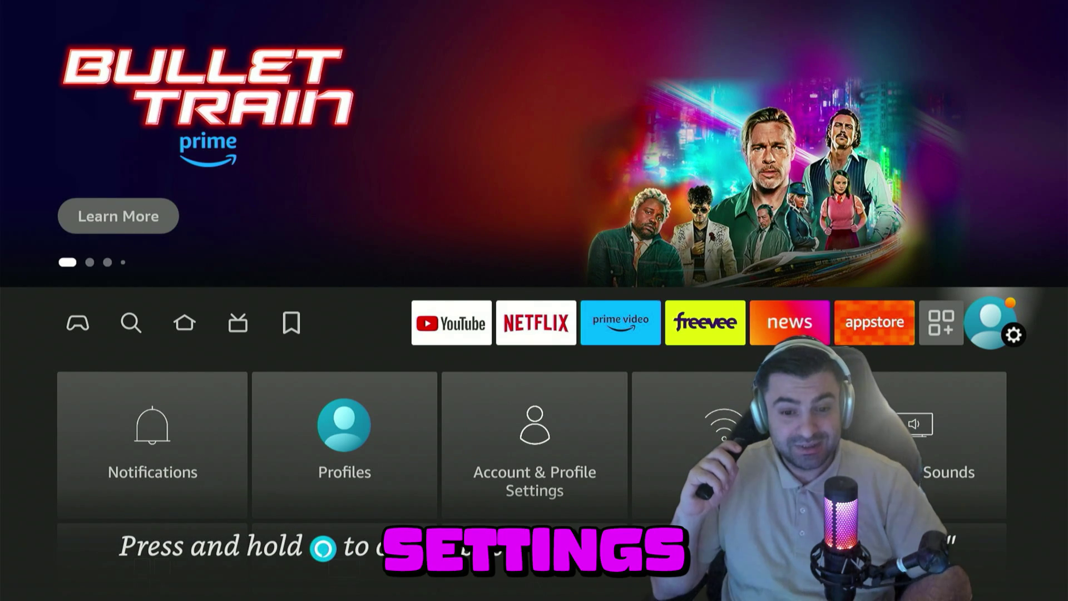
- Open My Fire TV > About and select the device name repeatedly to unlock developer mode
{"action": "key", "text": "Down"}
{"action": "key", "text": "Down"}
{"action": "key", "text": "Down"}
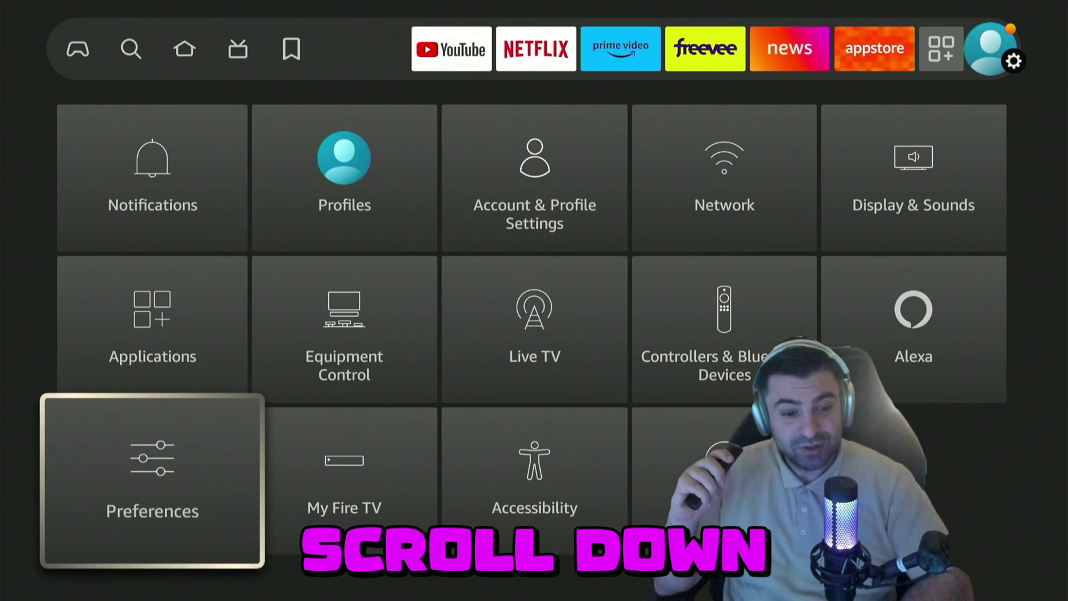
{"action": "key", "text": "Right"}
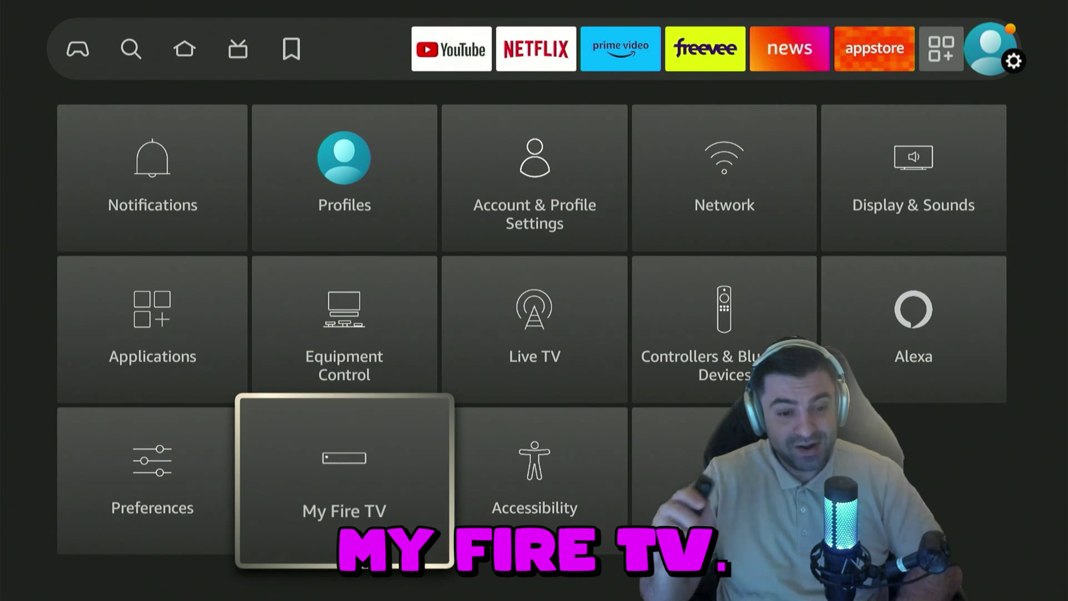
{"action": "key", "text": "Return"}
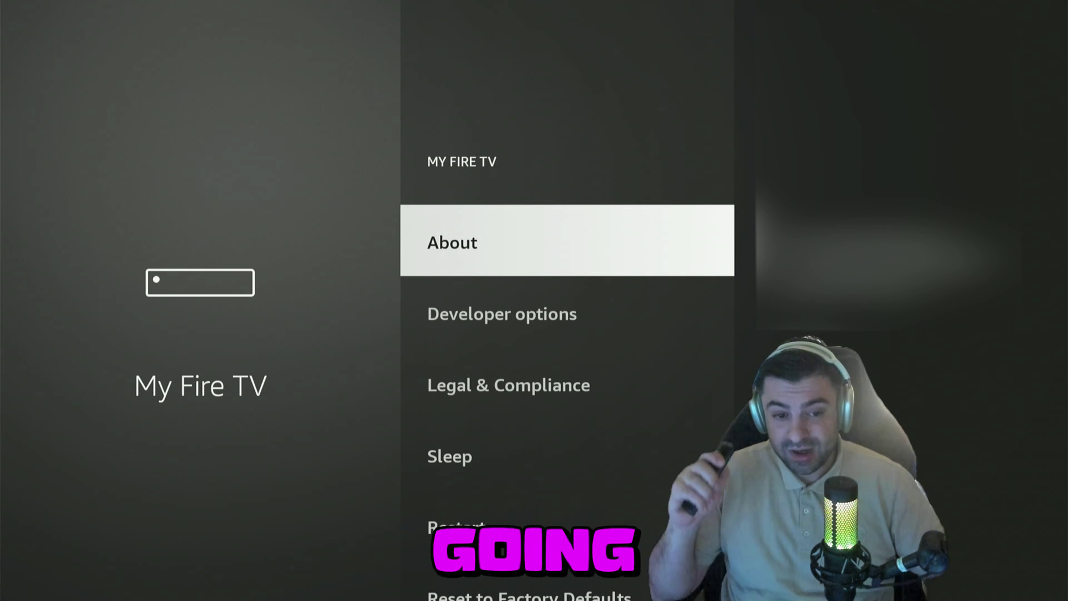
{"action": "key", "text": "Return"}
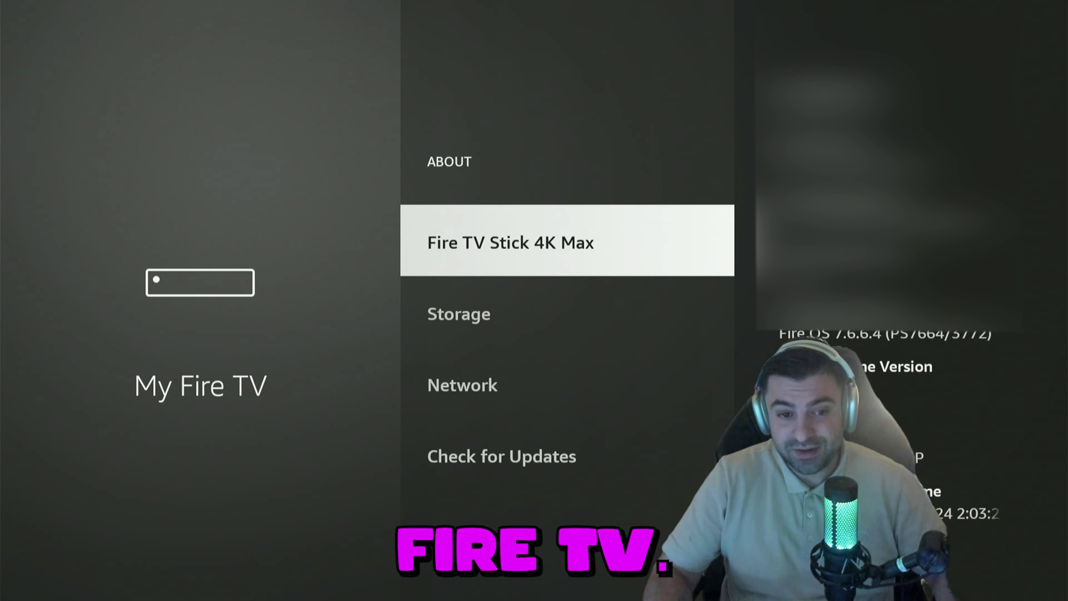
{"action": "key", "text": "Return"}
{"action": "key", "text": "Return"}
{"action": "key", "text": "Return"}
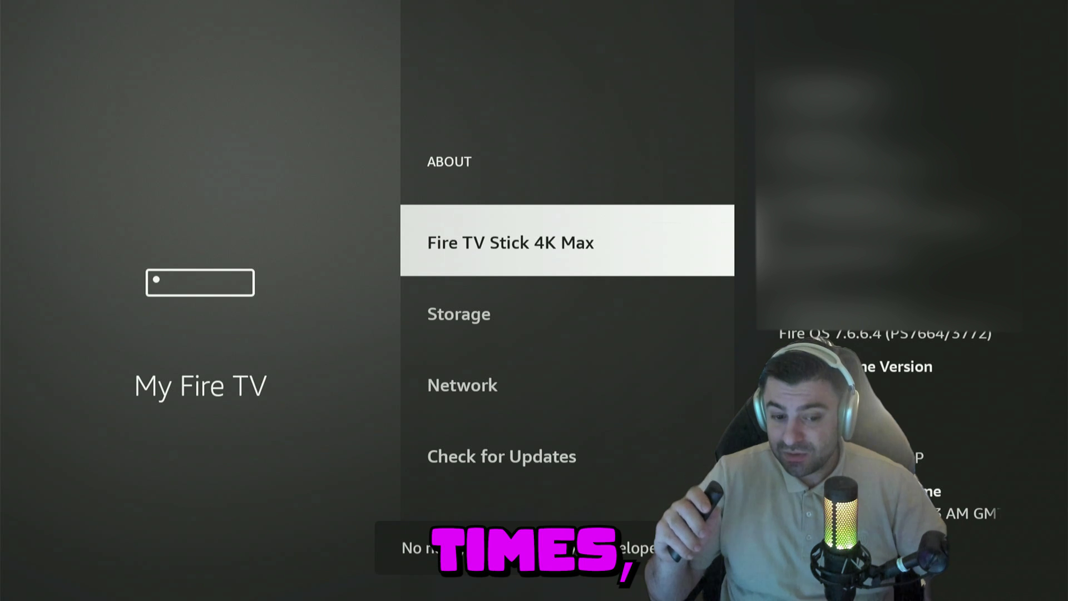
{"action": "key", "text": "Return"}
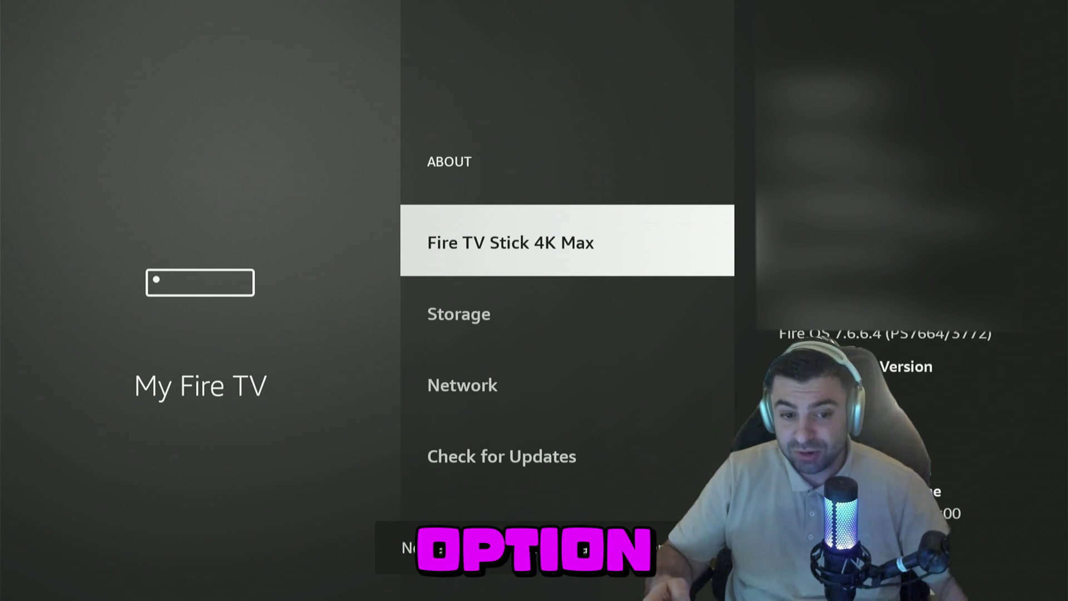
- Check Developer options for ADB debugging ON and Install unknown apps, then go to Find
{"action": "key", "text": "Escape"}
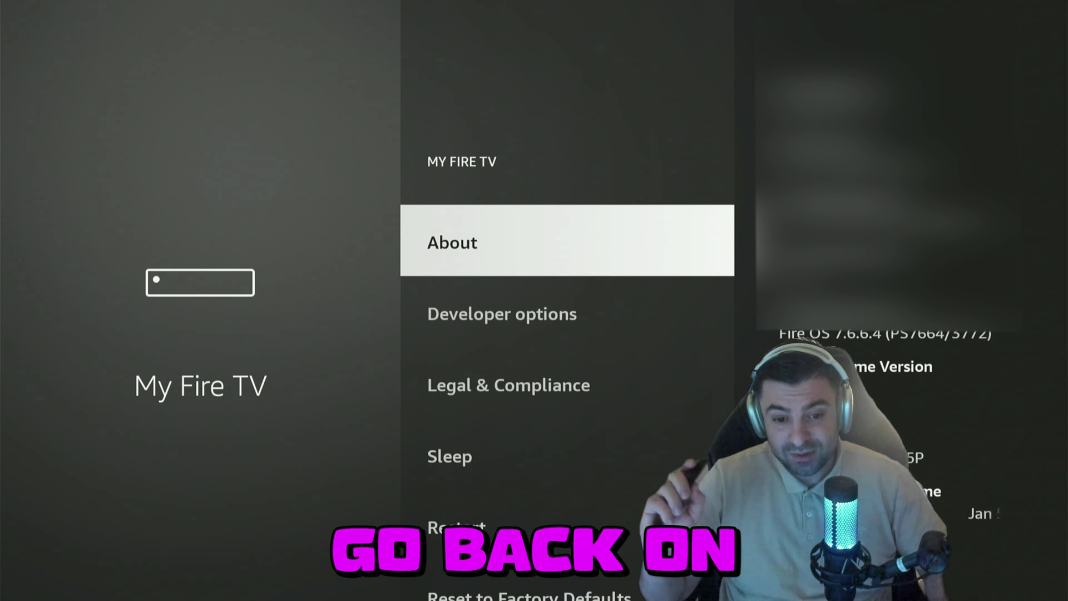
{"action": "key", "text": "Down"}
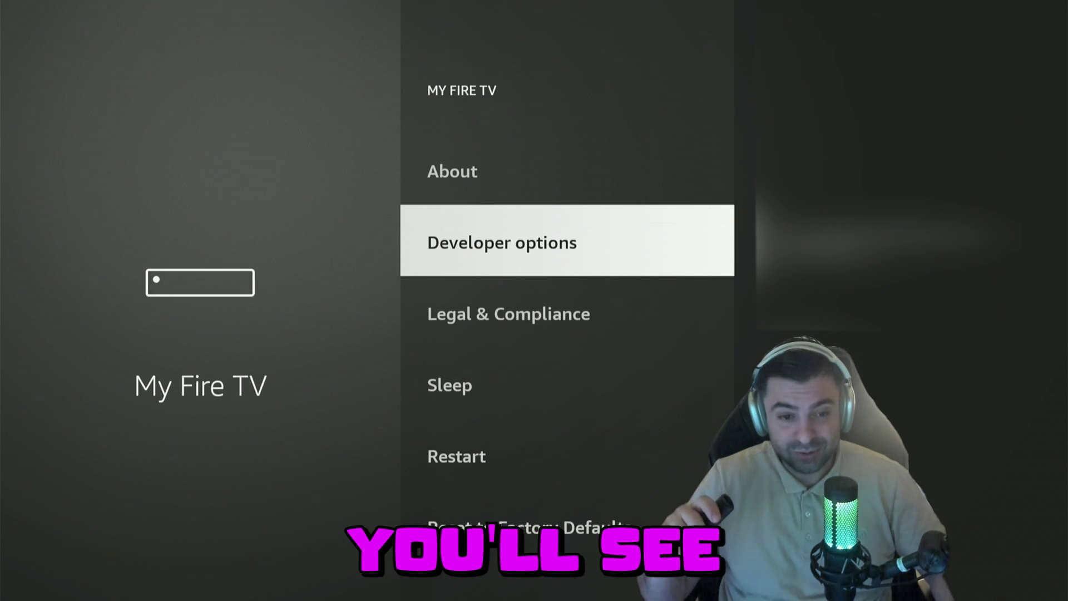
{"action": "key", "text": "Return"}
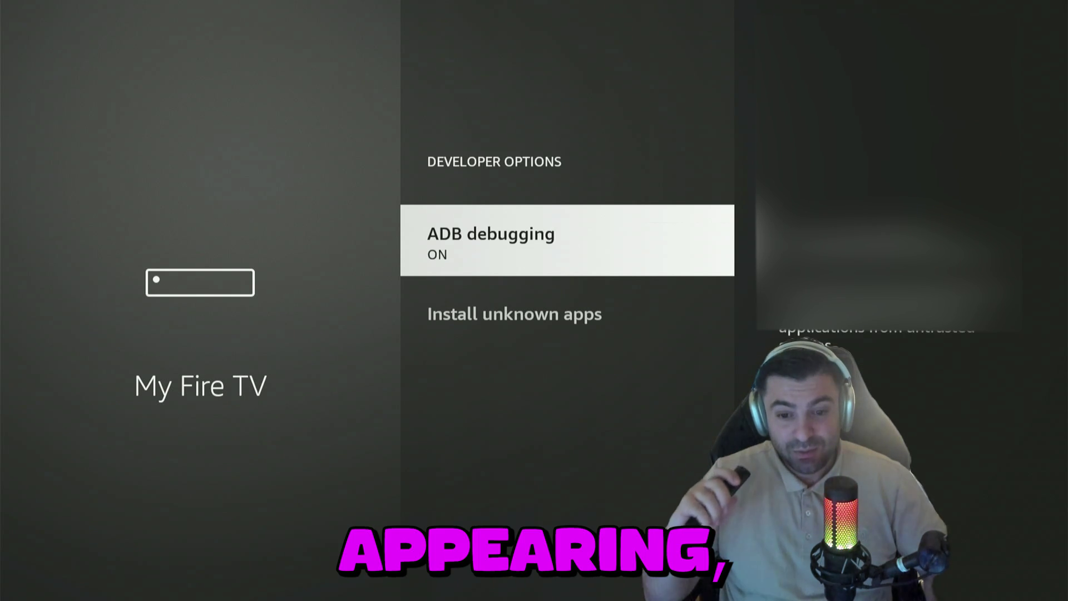
{"action": "key", "text": "Down"}
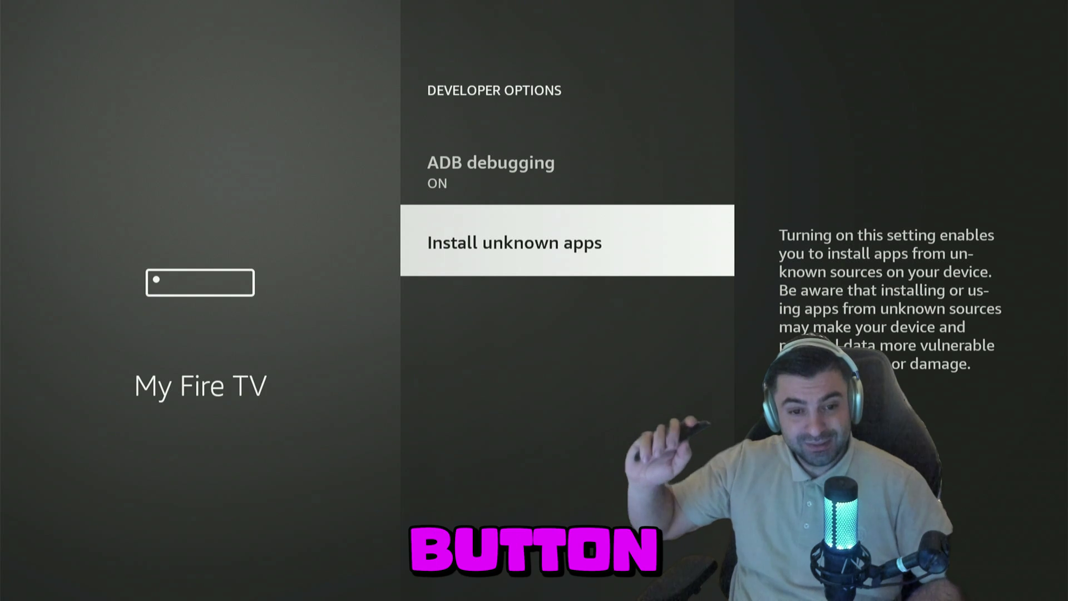
{"action": "key", "text": "Home"}
{"action": "key", "text": "Left"}
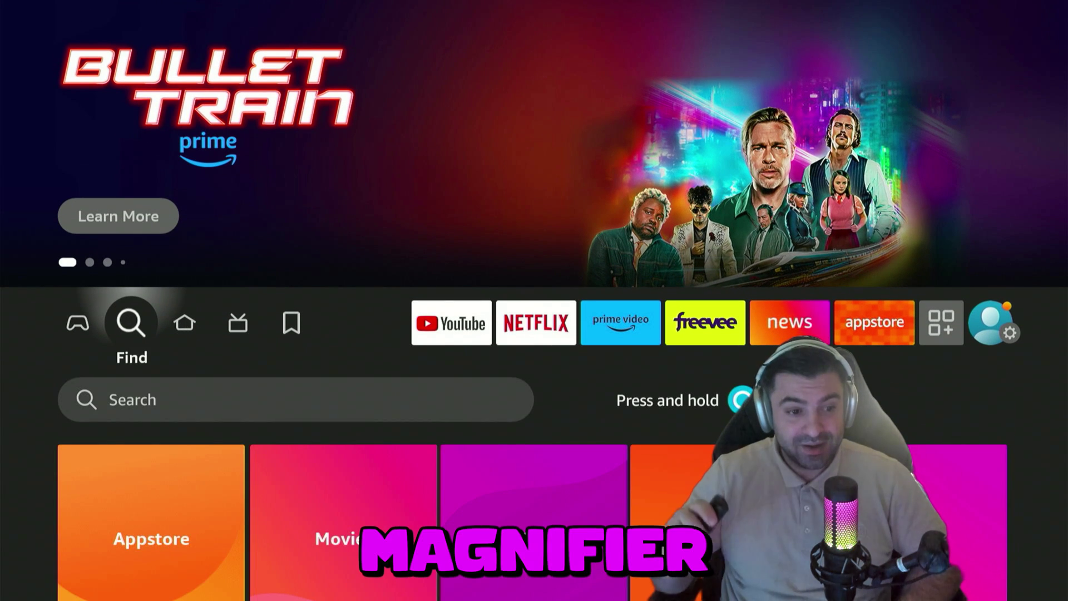
- Search the Find page for 'DO' and pick the Downloader suggestion
{"action": "key", "text": "Down"}
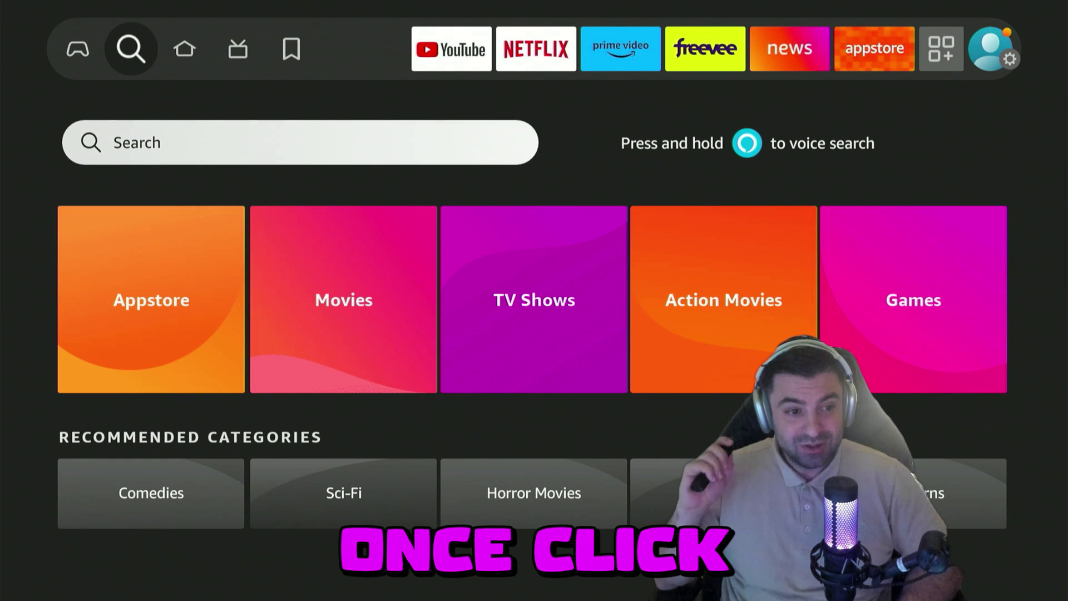
{"action": "key", "text": "Return"}
{"action": "key", "text": "Right"}
{"action": "key", "text": "Right"}
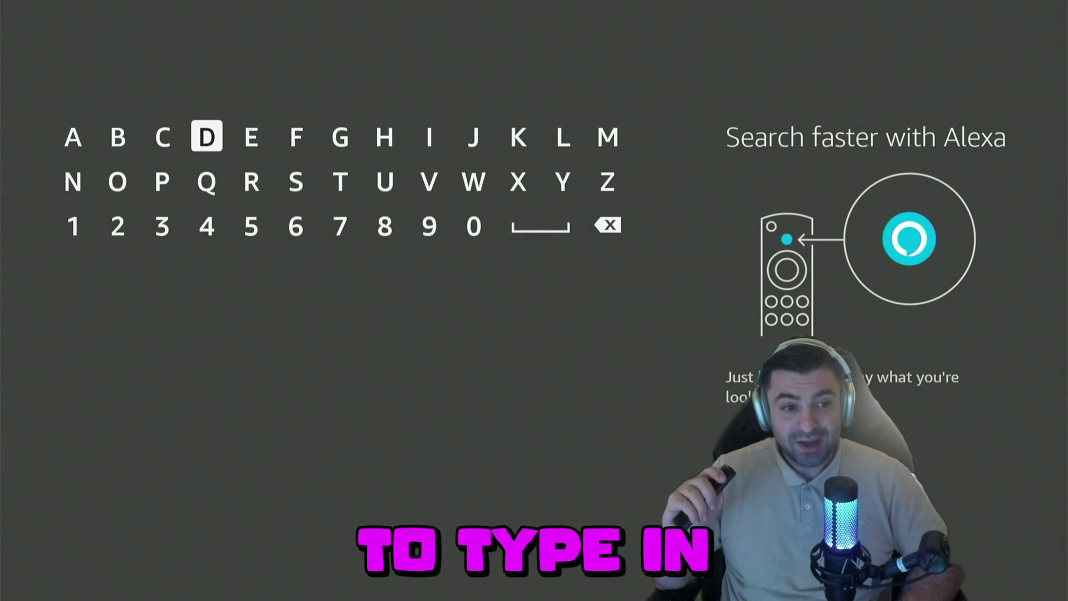
{"action": "key", "text": "Return"}
{"action": "key", "text": "Left"}
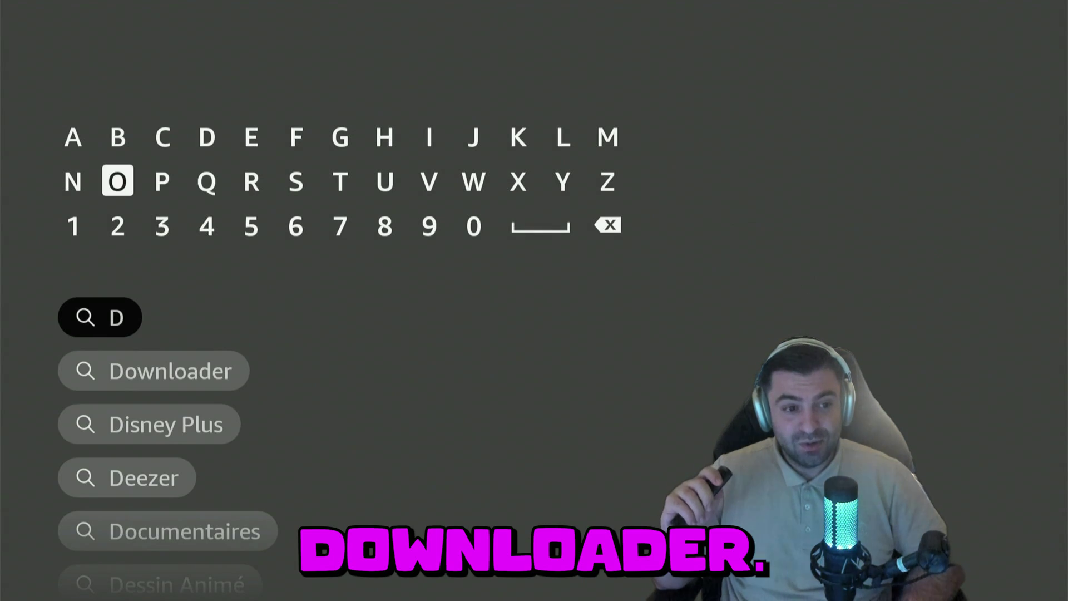
{"action": "key", "text": "Return"}
{"action": "key", "text": "Down"}
{"action": "key", "text": "Down"}
{"action": "key", "text": "Down"}
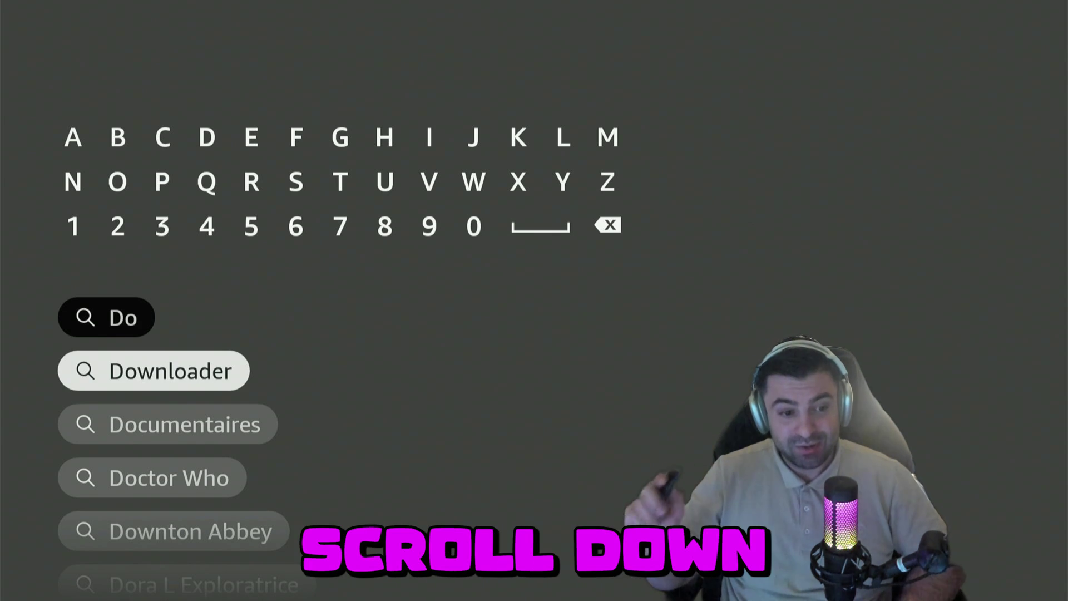
{"action": "key", "text": "Return"}
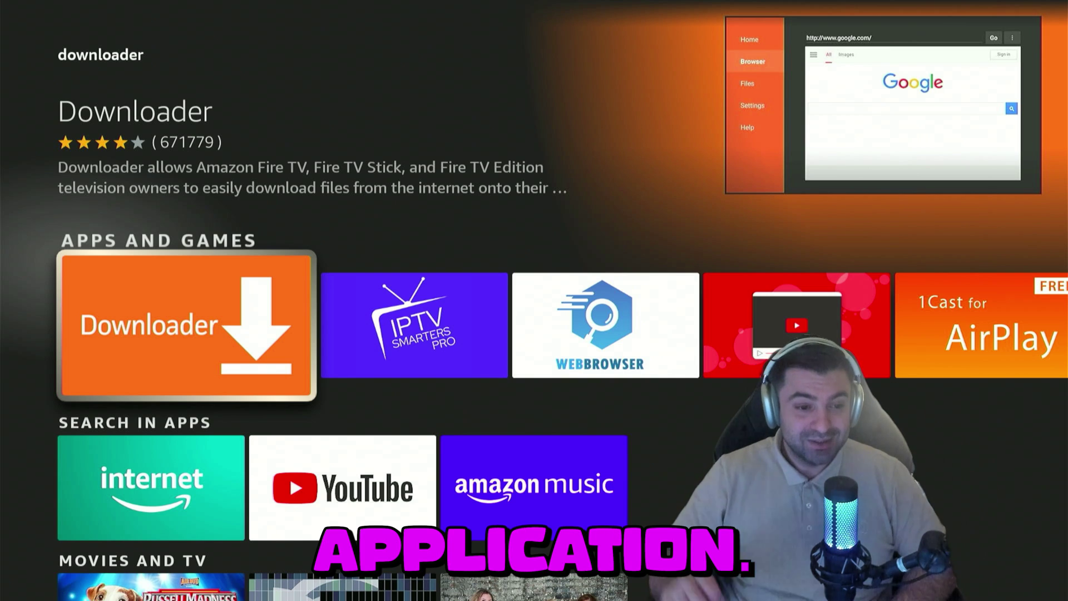
- Download Downloader from its Appstore page and open it
{"action": "key", "text": "Return"}
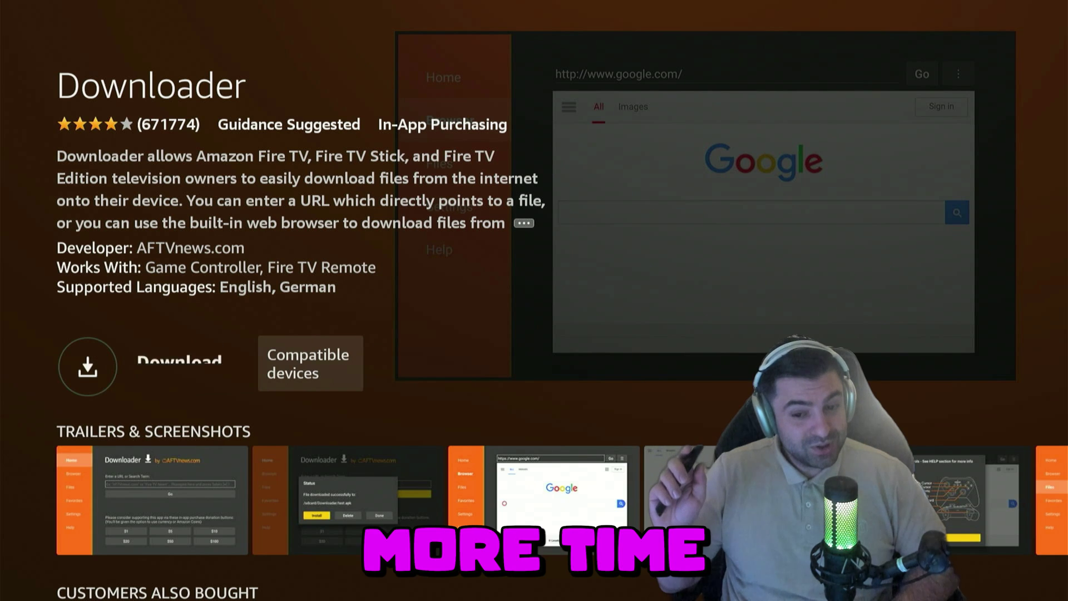
{"action": "key", "text": "Return"}
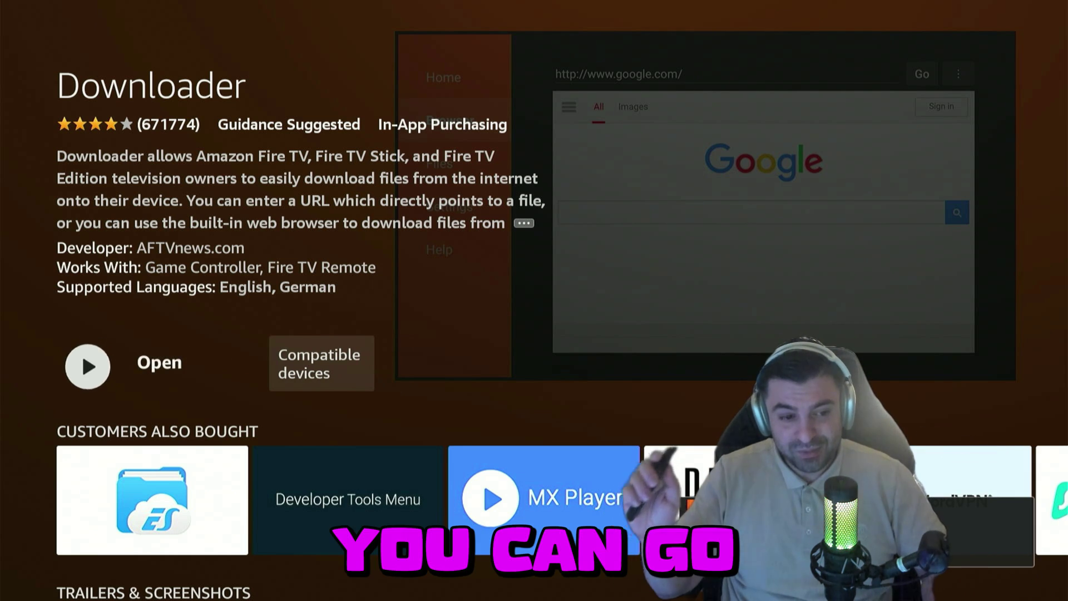
{"action": "key", "text": "Return"}
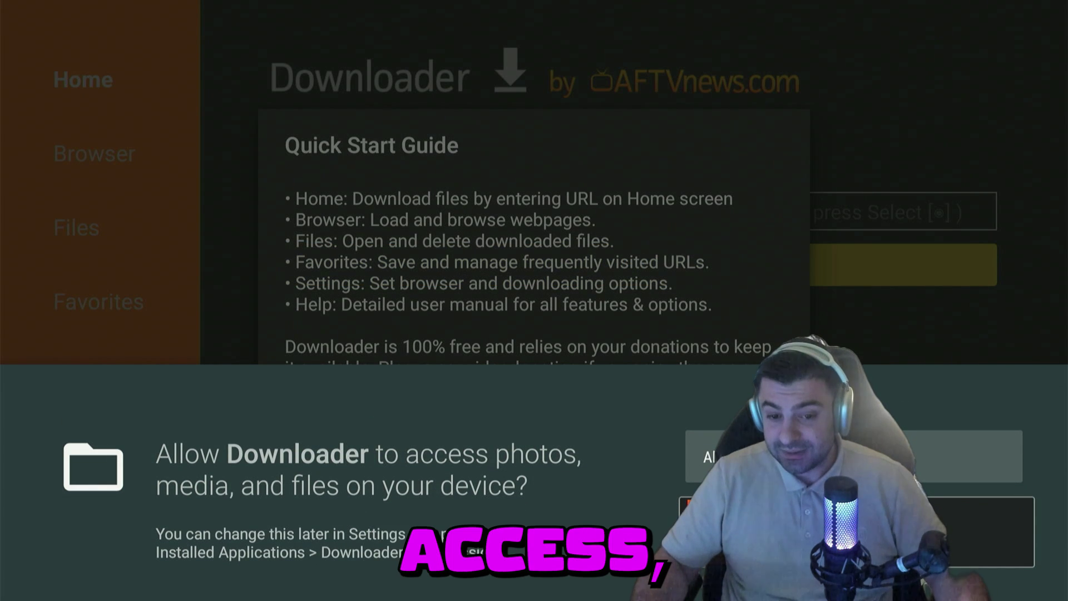
- Allow Downloader file access, dismiss its Quick Start Guide, reach the URL field, then go Home
{"action": "key", "text": "Return"}
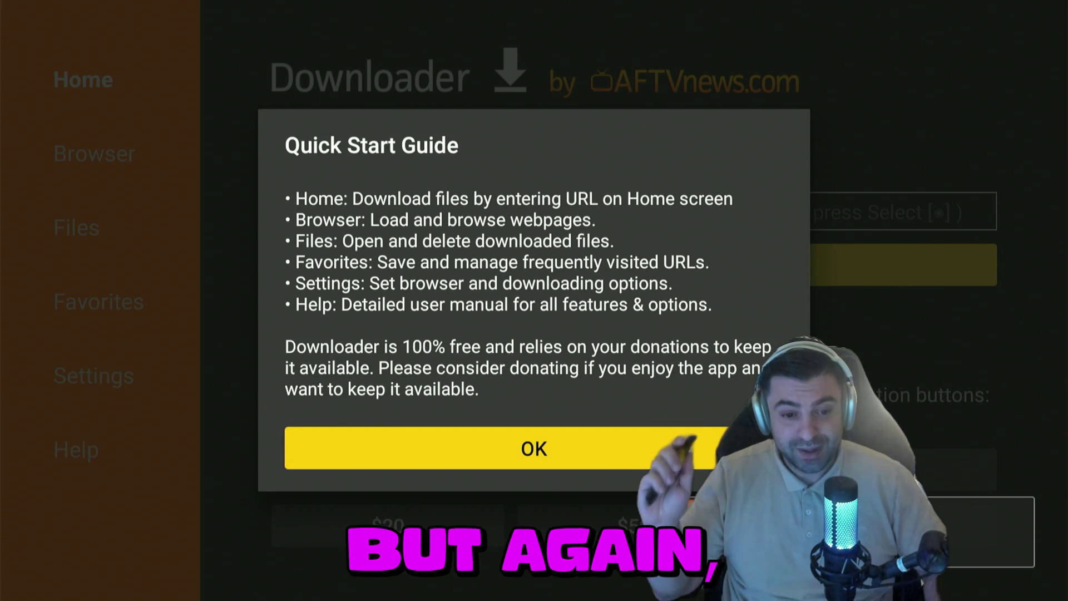
{"action": "key", "text": "Return"}
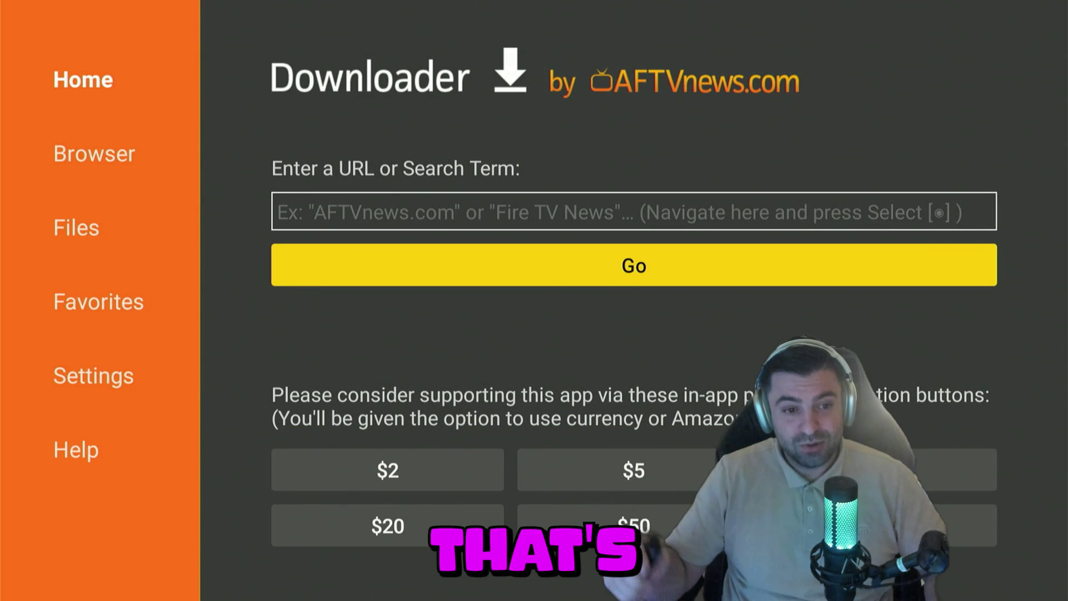
{"action": "key", "text": "Up"}
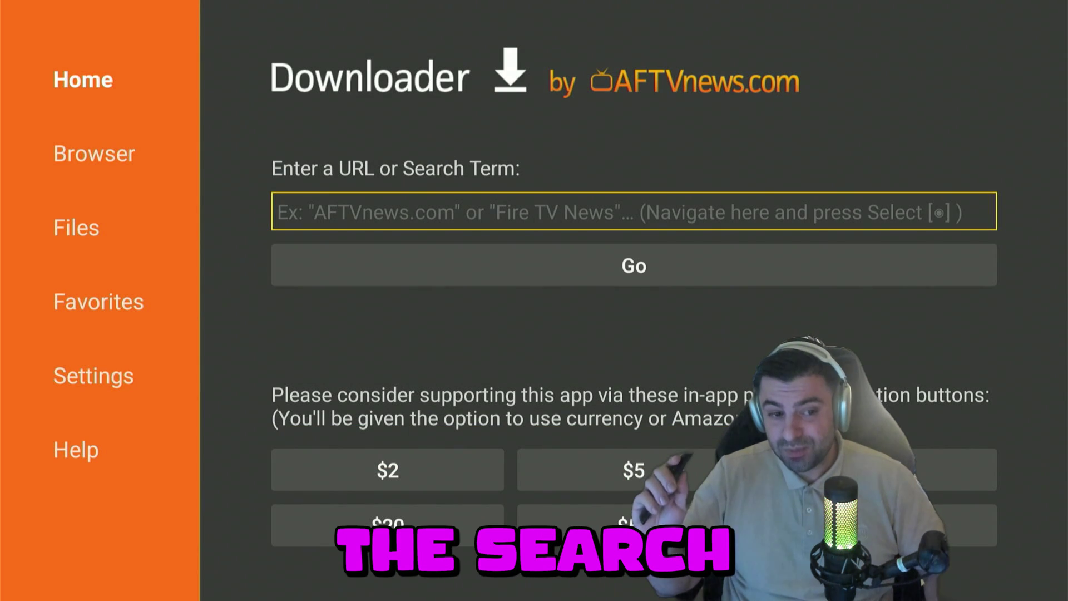
{"action": "key", "text": "Return"}
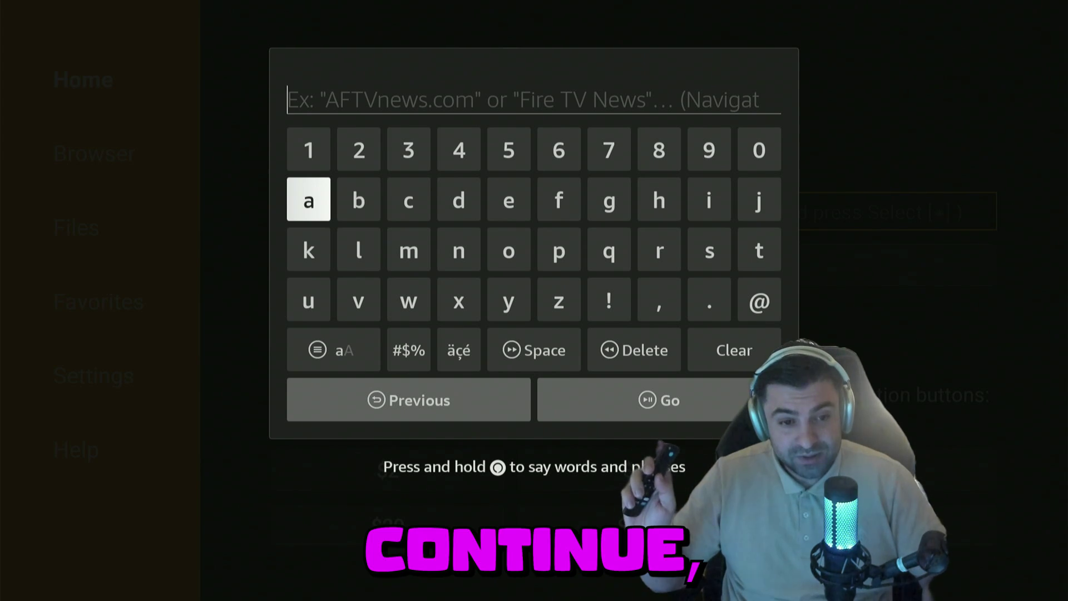
{"action": "key", "text": "Home"}
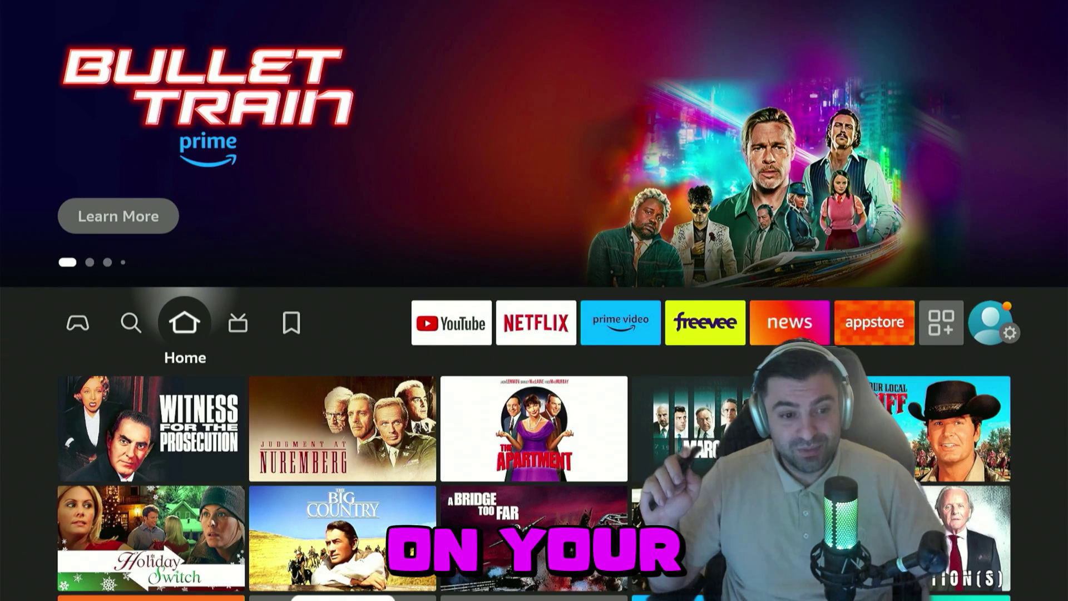
- Turn Downloader ON under My Fire TV > Developer options > Install unknown apps, then go Home
{"action": "key", "text": "Right"}
{"action": "key", "text": "Right"}
{"action": "key", "text": "Right"}
{"action": "key", "text": "Right"}
{"action": "key", "text": "Right"}
{"action": "key", "text": "Right"}
{"action": "key", "text": "Right"}
{"action": "key", "text": "Right"}
{"action": "key", "text": "Right"}
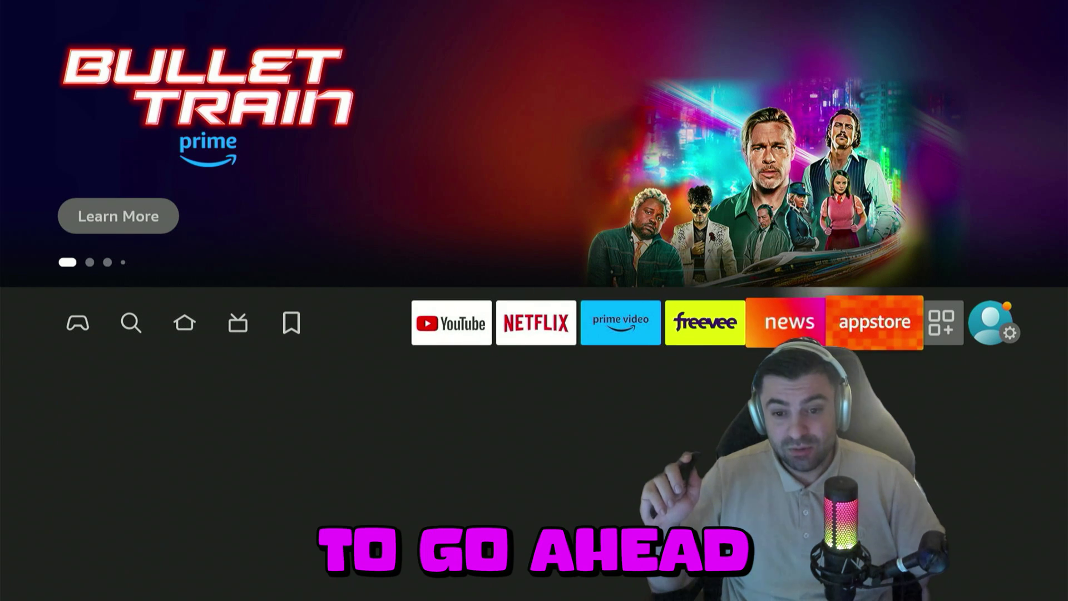
{"action": "key", "text": "Right"}
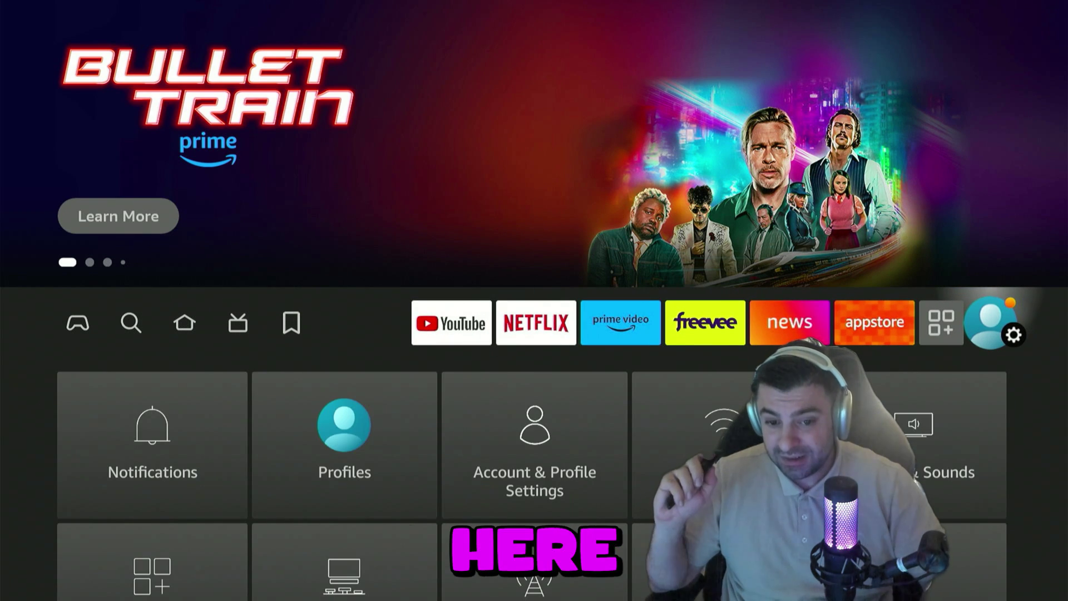
{"action": "key", "text": "Down"}
{"action": "key", "text": "Down"}
{"action": "key", "text": "Down"}
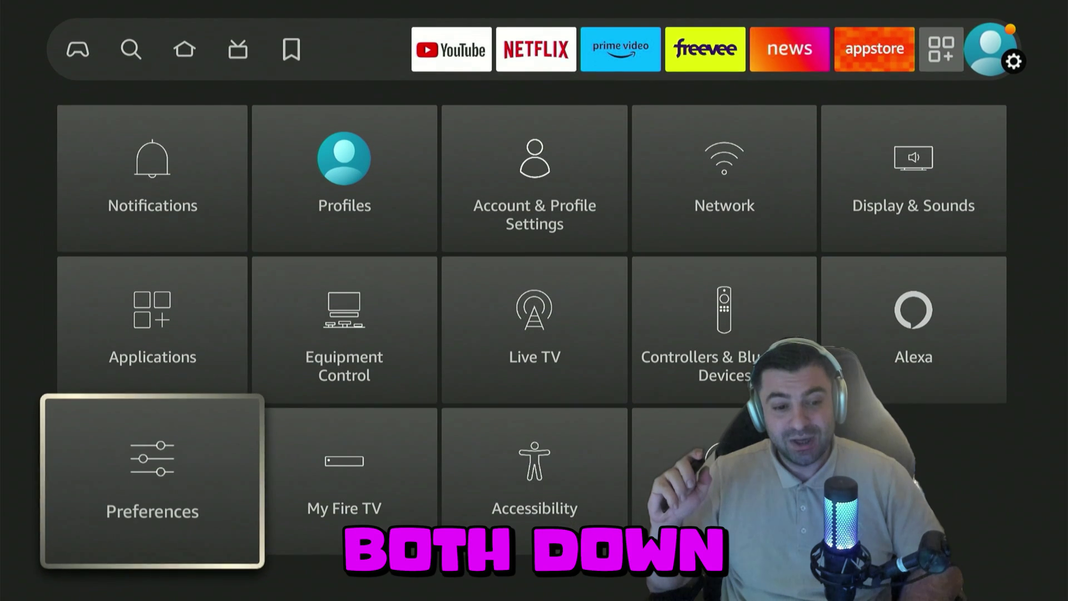
{"action": "key", "text": "Right"}
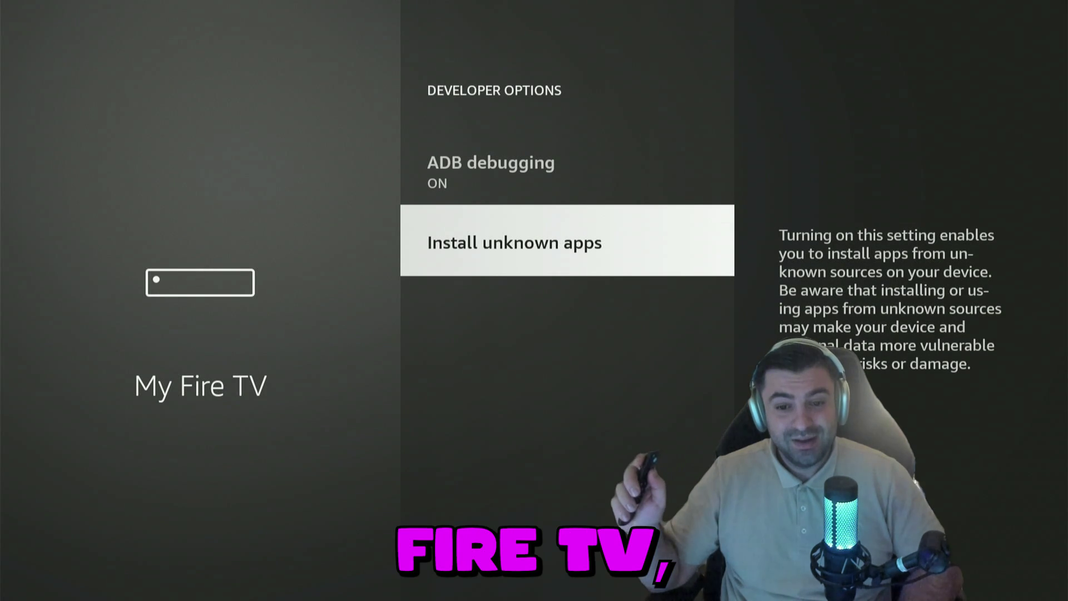
{"action": "key", "text": "Escape"}
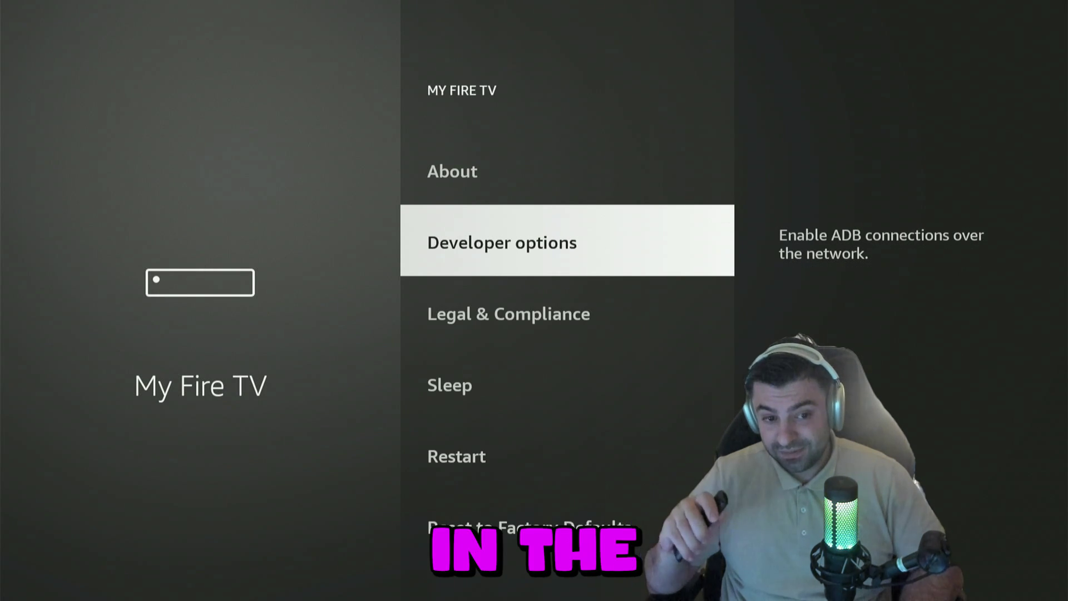
{"action": "key", "text": "Up"}
{"action": "key", "text": "Down"}
{"action": "key", "text": "Return"}
{"action": "key", "text": "Down"}
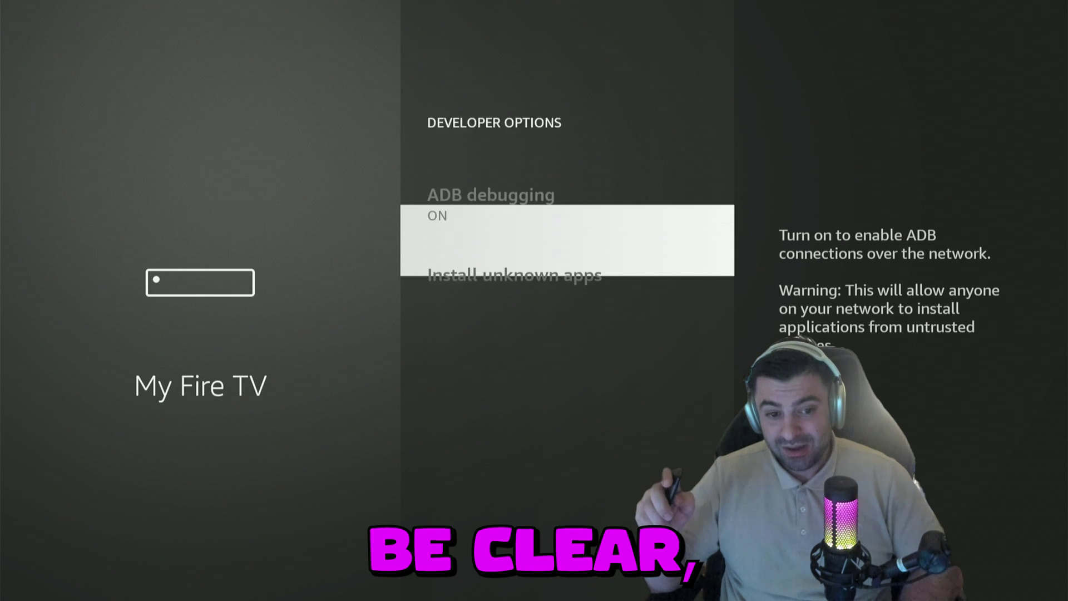
{"action": "key", "text": "Return"}
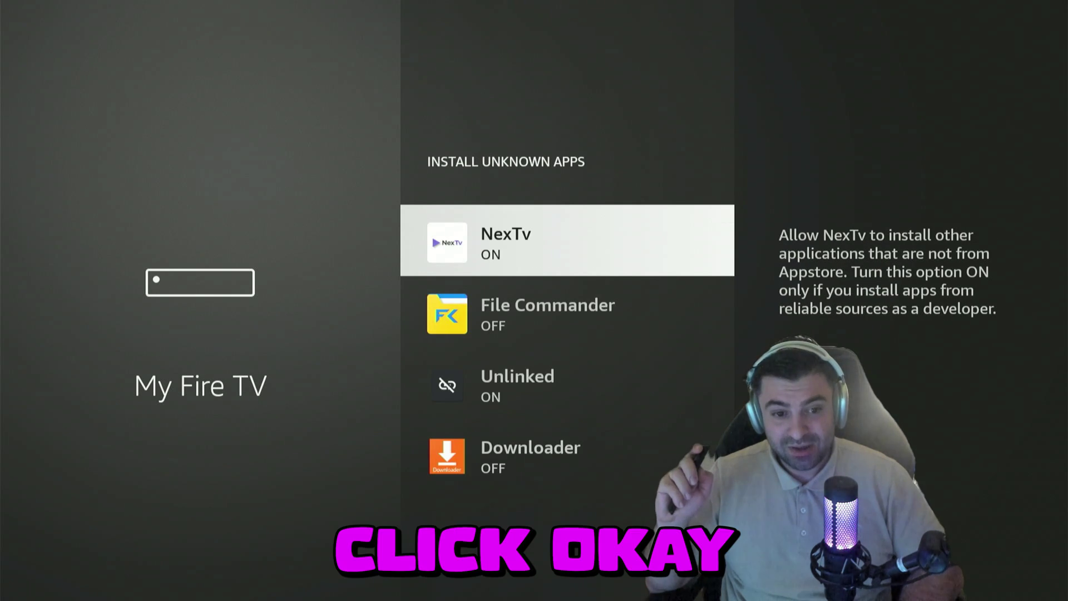
{"action": "key", "text": "Down"}
{"action": "key", "text": "Down"}
{"action": "key", "text": "Down"}
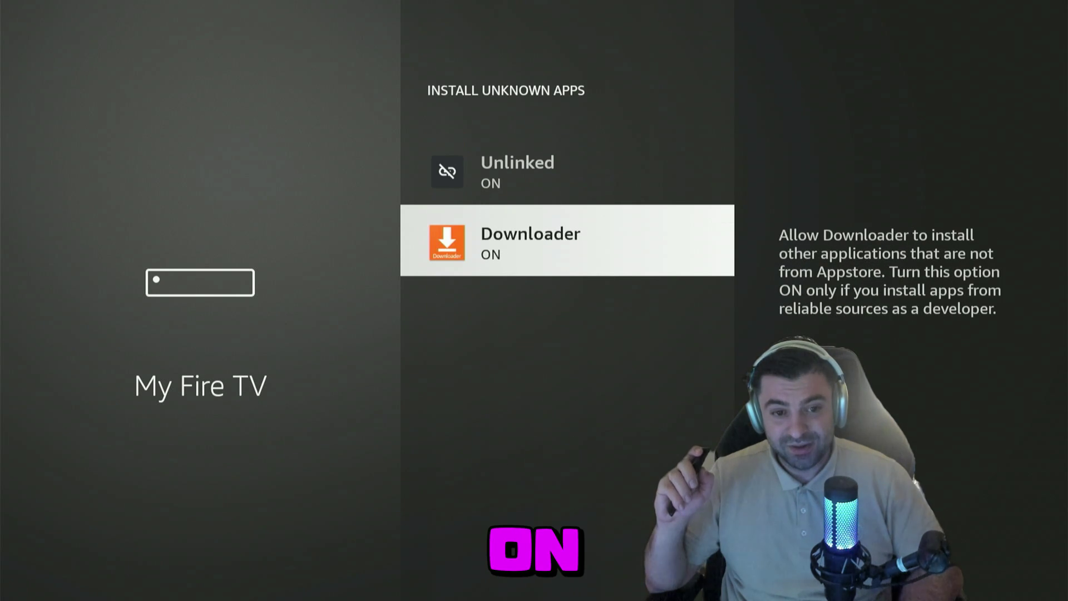
{"action": "key", "text": "Home"}
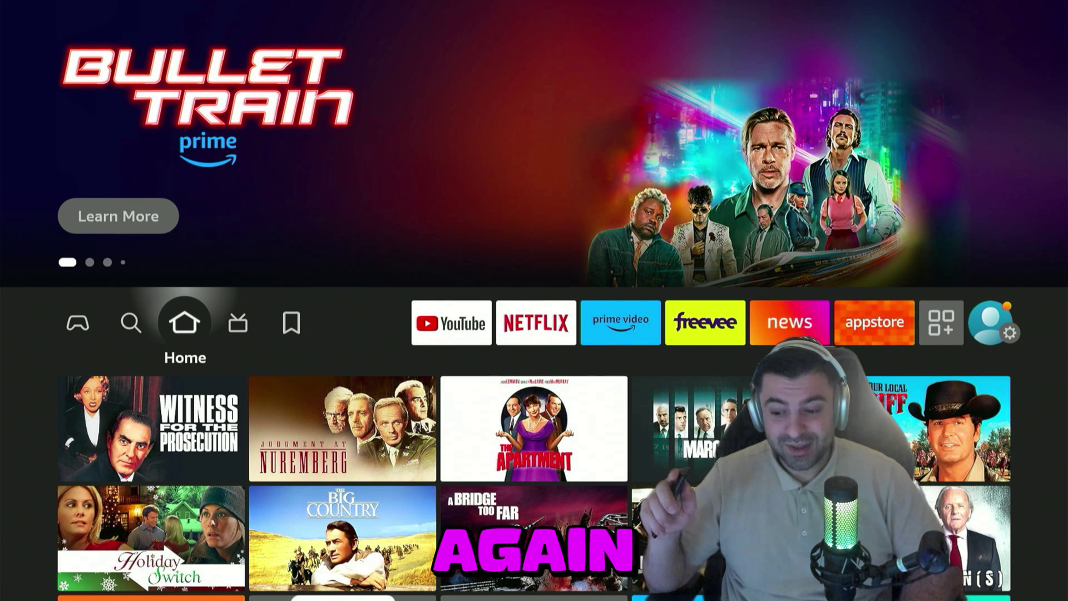
- Launch Downloader from the Your Apps & Channels collection
{"action": "key", "text": "Right"}
{"action": "key", "text": "Right"}
{"action": "key", "text": "Right"}
{"action": "key", "text": "Right"}
{"action": "key", "text": "Right"}
{"action": "key", "text": "Right"}
{"action": "key", "text": "Right"}
{"action": "key", "text": "Right"}
{"action": "key", "text": "Right"}
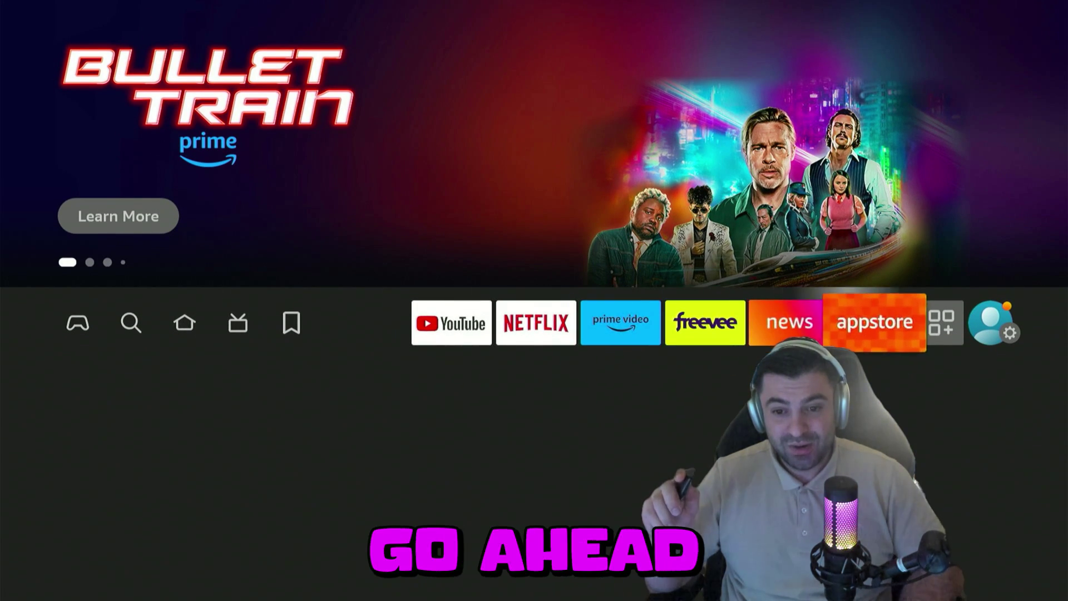
{"action": "key", "text": "Return"}
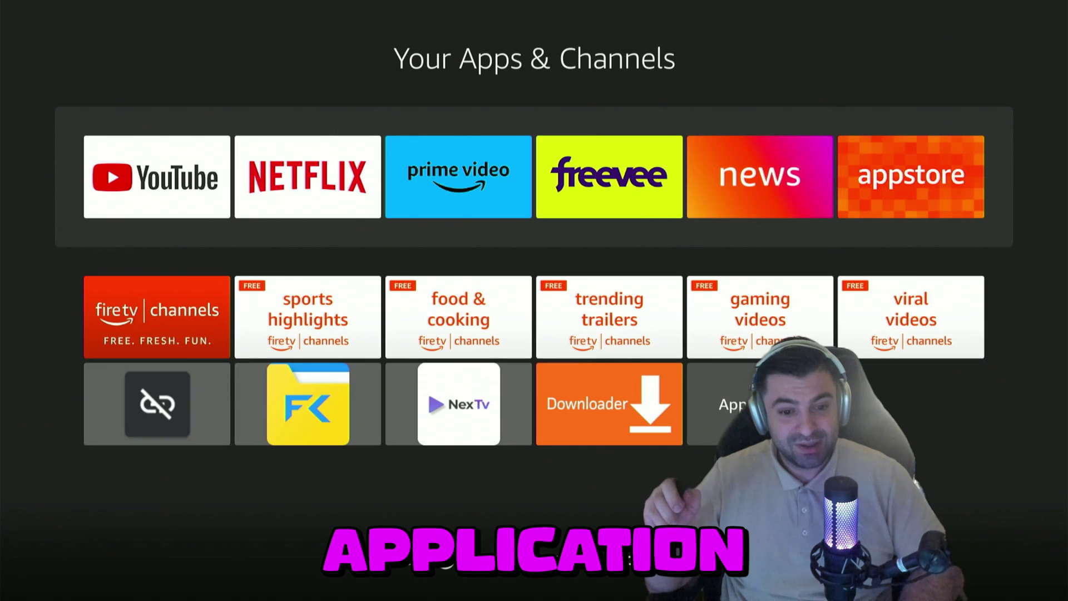
{"action": "key", "text": "Down"}
{"action": "key", "text": "Down"}
{"action": "key", "text": "Right"}
{"action": "key", "text": "Right"}
{"action": "key", "text": "Right"}
{"action": "key", "text": "Return"}
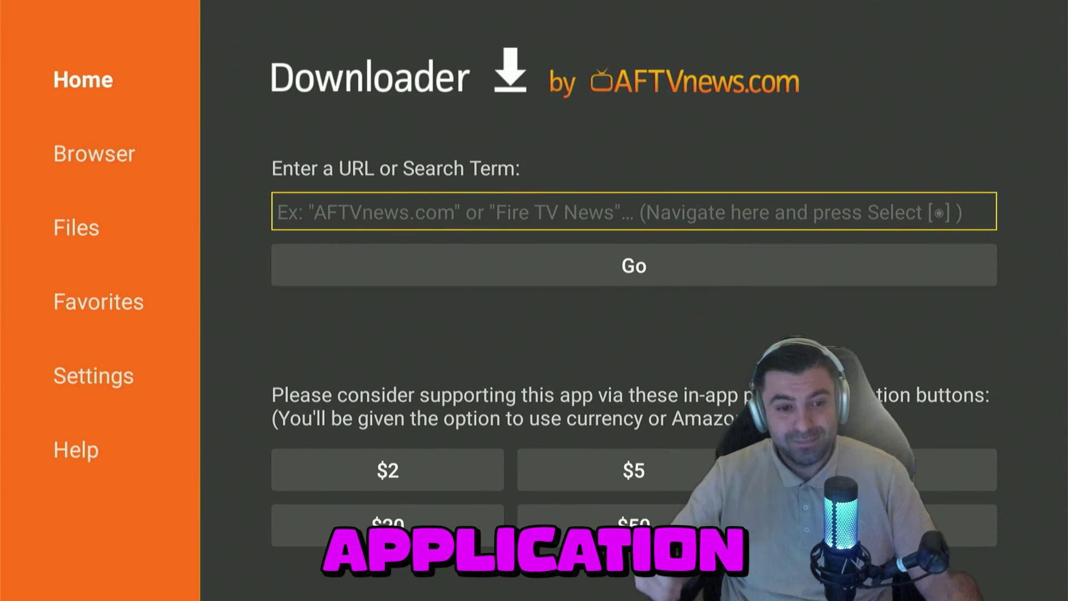
- Enter the code 559540 in Downloader's URL field to fetch the Kodi 20.2 APK
{"action": "key", "text": "Return"}
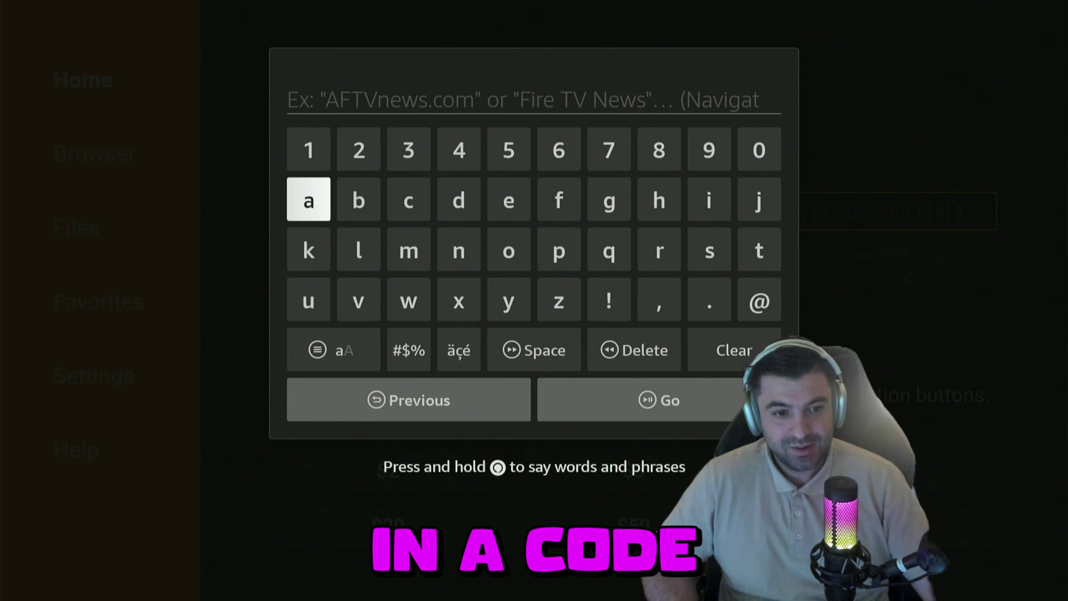
{"action": "key", "text": "Up"}
{"action": "key", "text": "Right"}
{"action": "key", "text": "Right"}
{"action": "key", "text": "Right"}
{"action": "key", "text": "Right"}
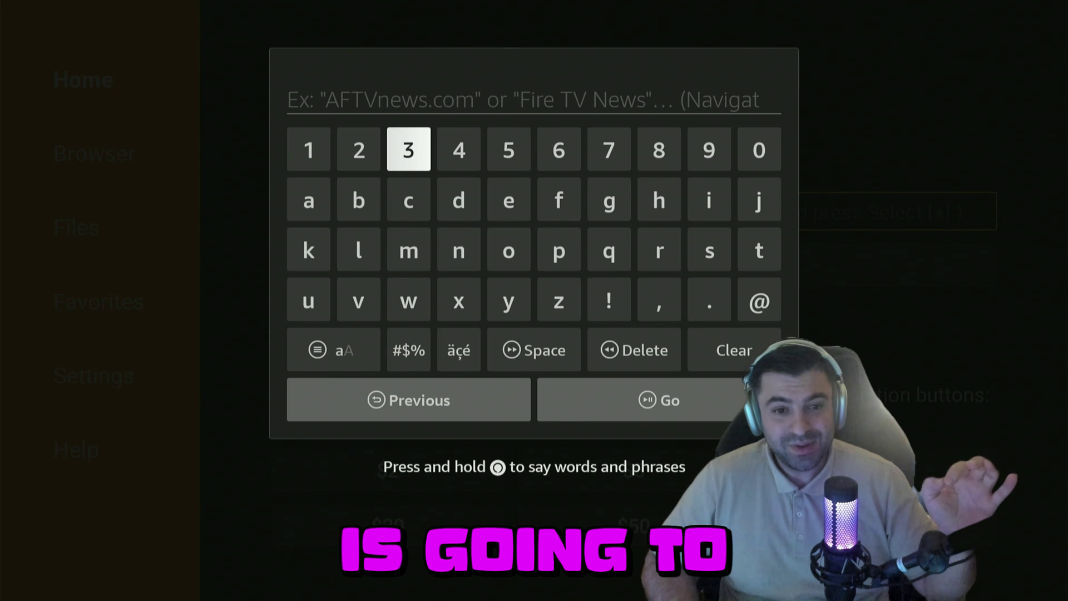
{"action": "key", "text": "Return"}
{"action": "key", "text": "Return"}
{"action": "key", "text": "Right"}
{"action": "key", "text": "Right"}
{"action": "key", "text": "Right"}
{"action": "key", "text": "Right"}
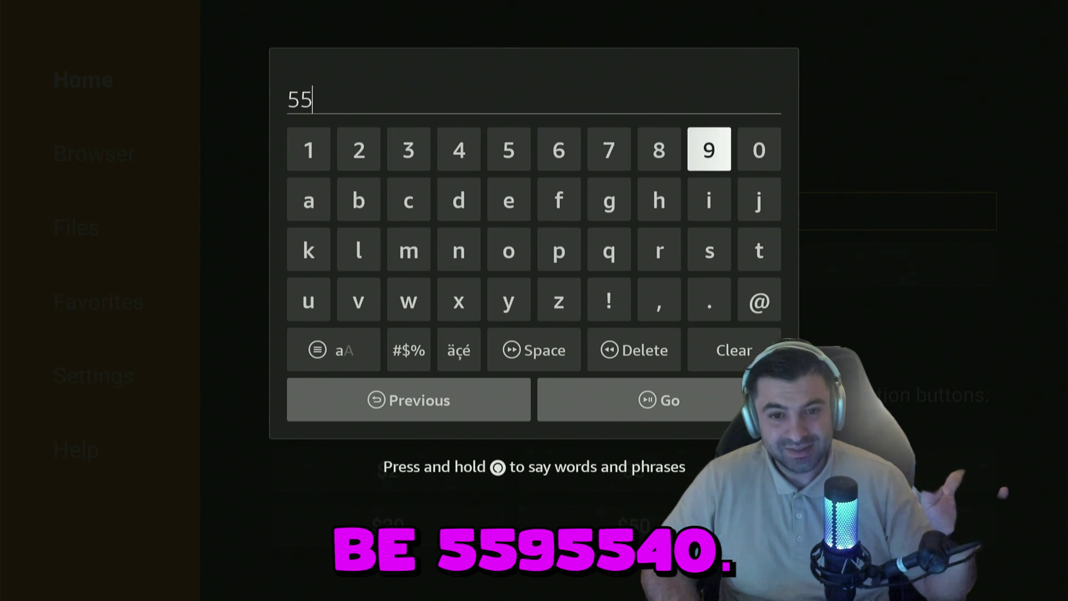
{"action": "key", "text": "Left"}
{"action": "key", "text": "Left"}
{"action": "key", "text": "Left"}
{"action": "key", "text": "Left"}
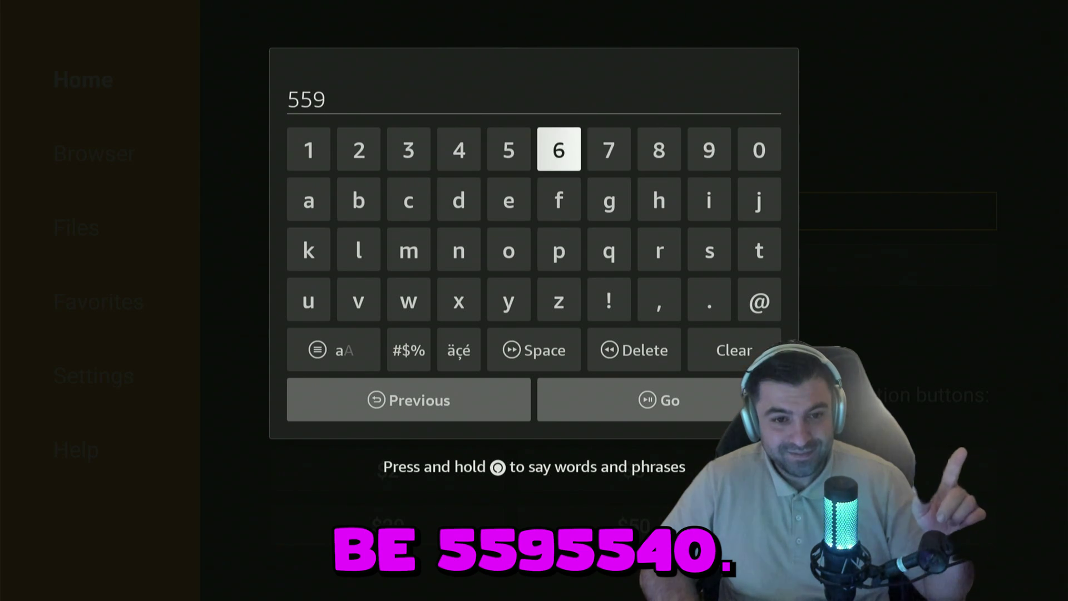
{"action": "key", "text": "Return"}
{"action": "key", "text": "Left"}
{"action": "key", "text": "Left"}
{"action": "key", "text": "Left"}
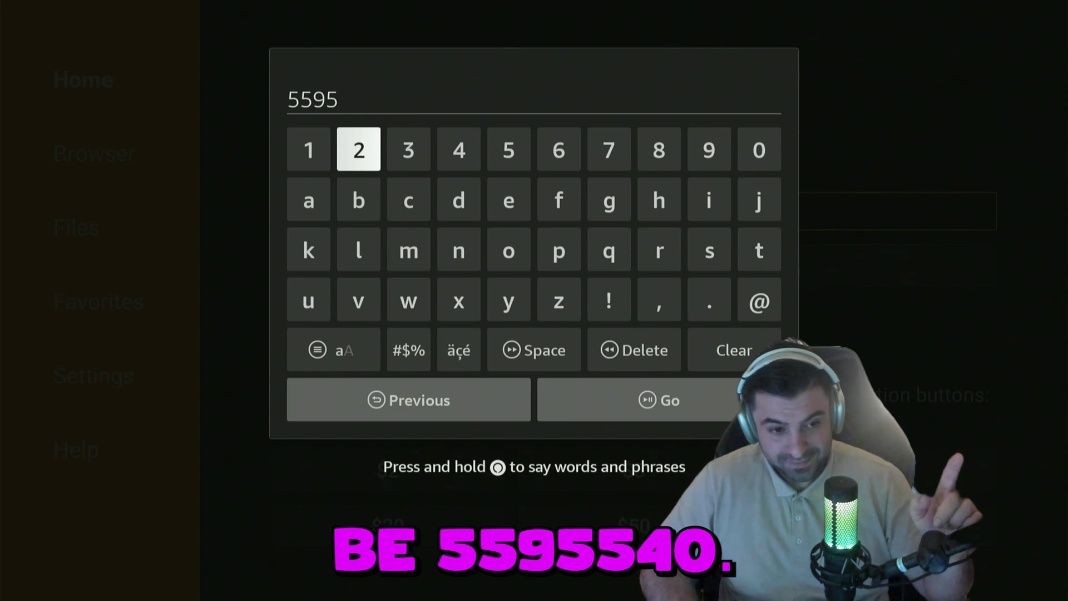
{"action": "key", "text": "Right"}
{"action": "key", "text": "Right"}
{"action": "key", "text": "Return"}
{"action": "key", "text": "Right"}
{"action": "key", "text": "Right"}
{"action": "key", "text": "Right"}
{"action": "key", "text": "Right"}
{"action": "key", "text": "Right"}
{"action": "key", "text": "Right"}
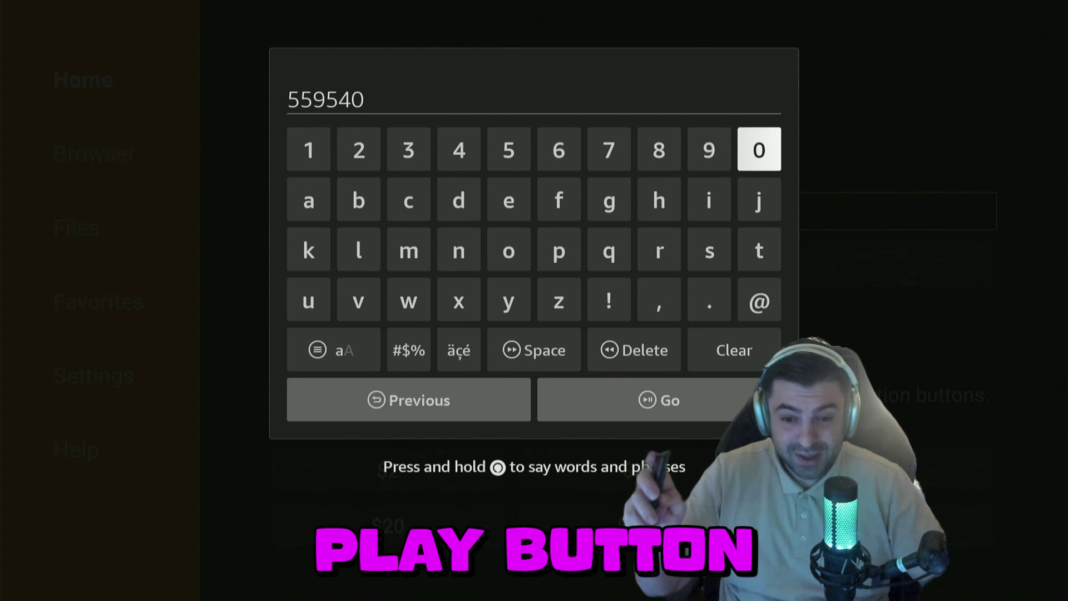
{"action": "key", "text": "XF86AudioPlay"}
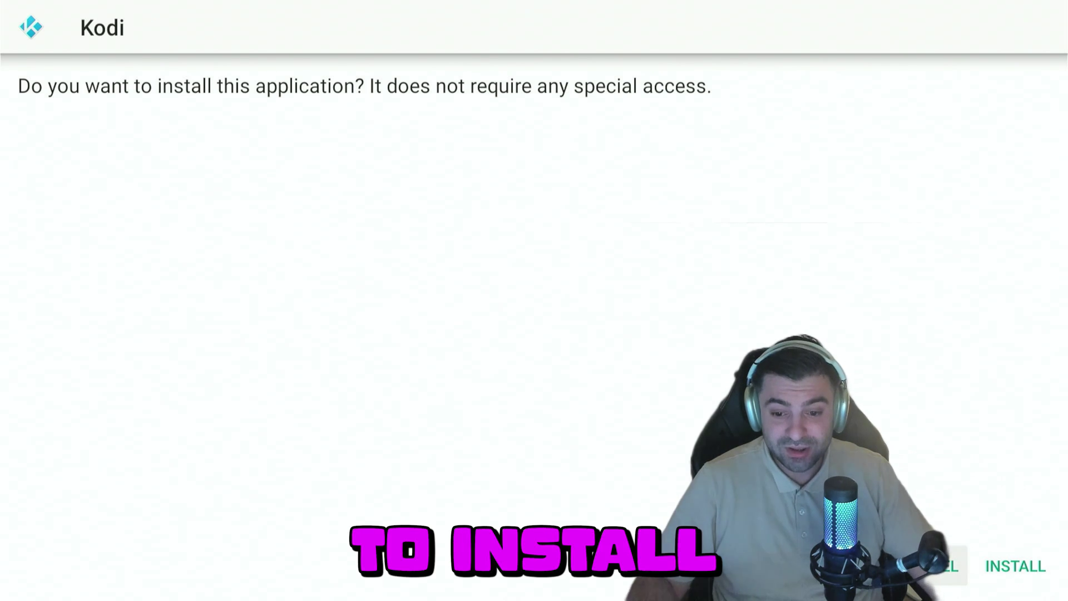
- Choose INSTALL on the Kodi prompt and wait for App installed
{"action": "key", "text": "Right"}
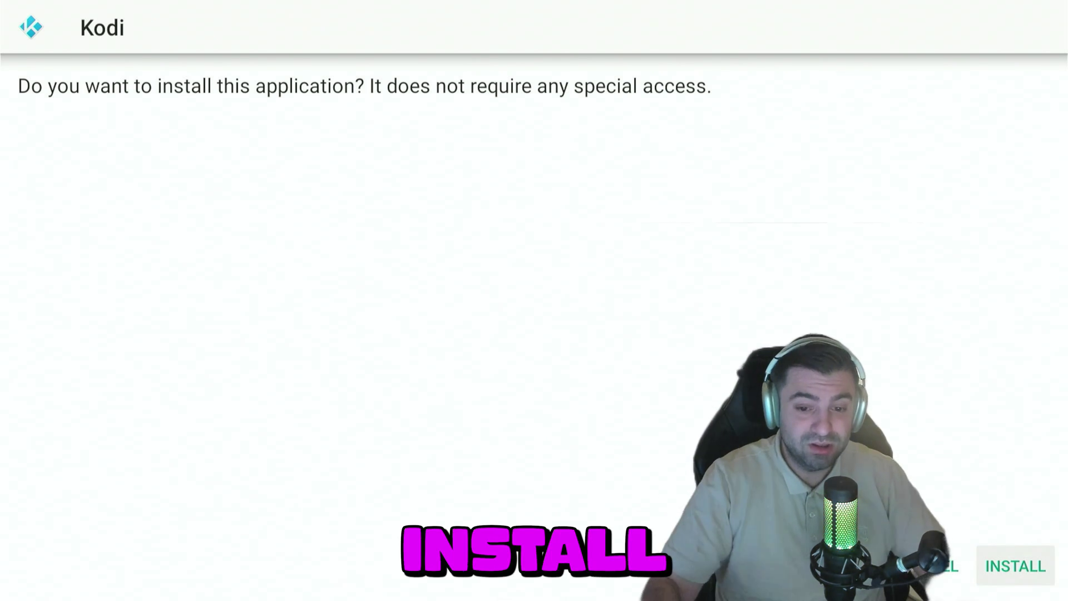
{"action": "key", "text": "Return"}
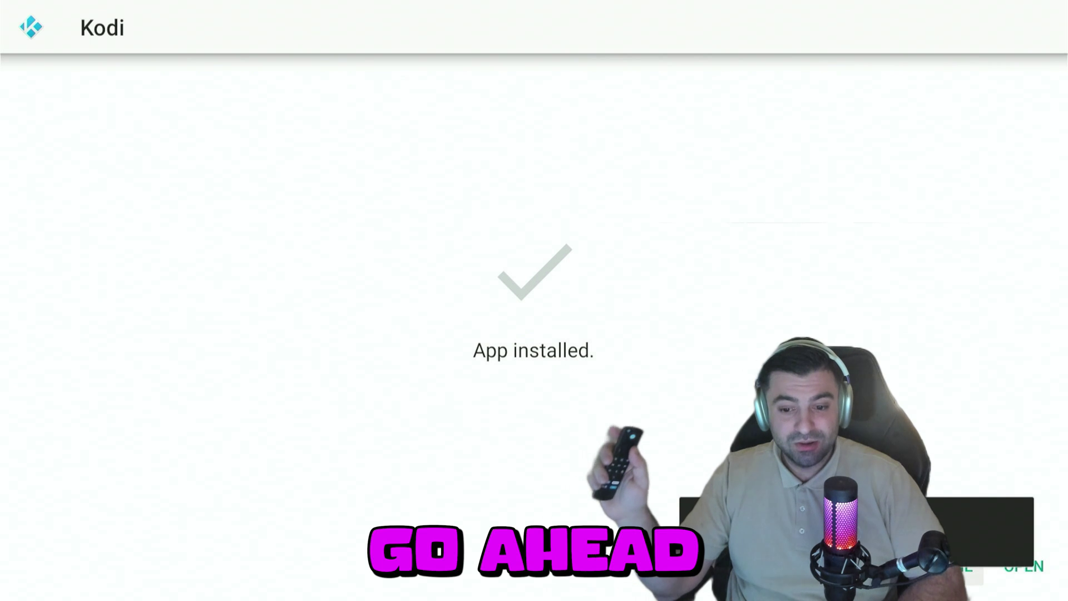
- Open Kodi, continue past the Info dialog, answer the audio prompt and allow file access
{"action": "key", "text": "Right"}
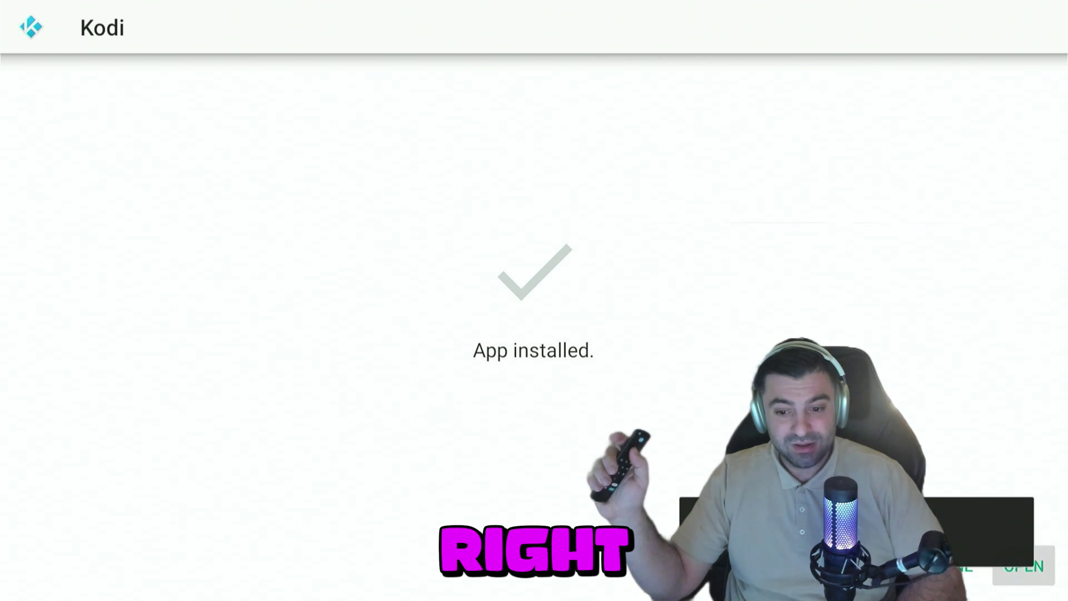
{"action": "key", "text": "Return"}
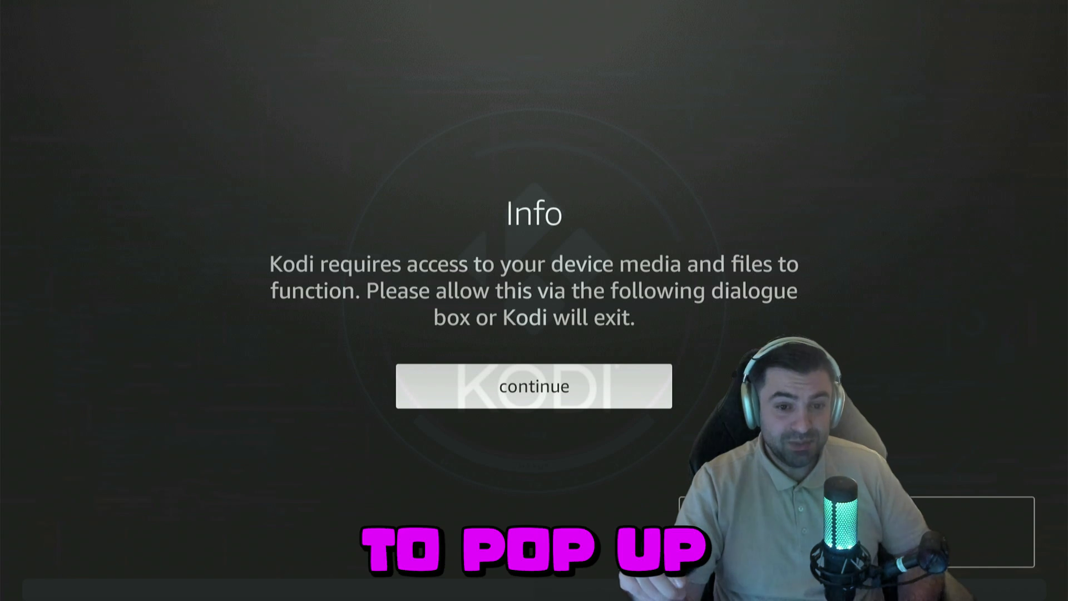
{"action": "key", "text": "Return"}
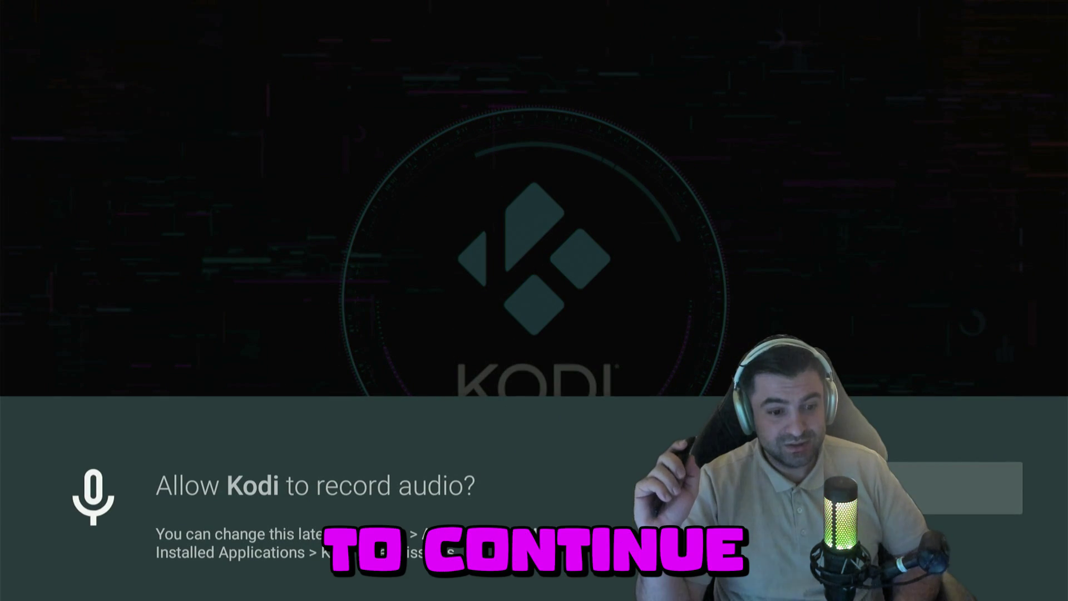
{"action": "key", "text": "Return"}
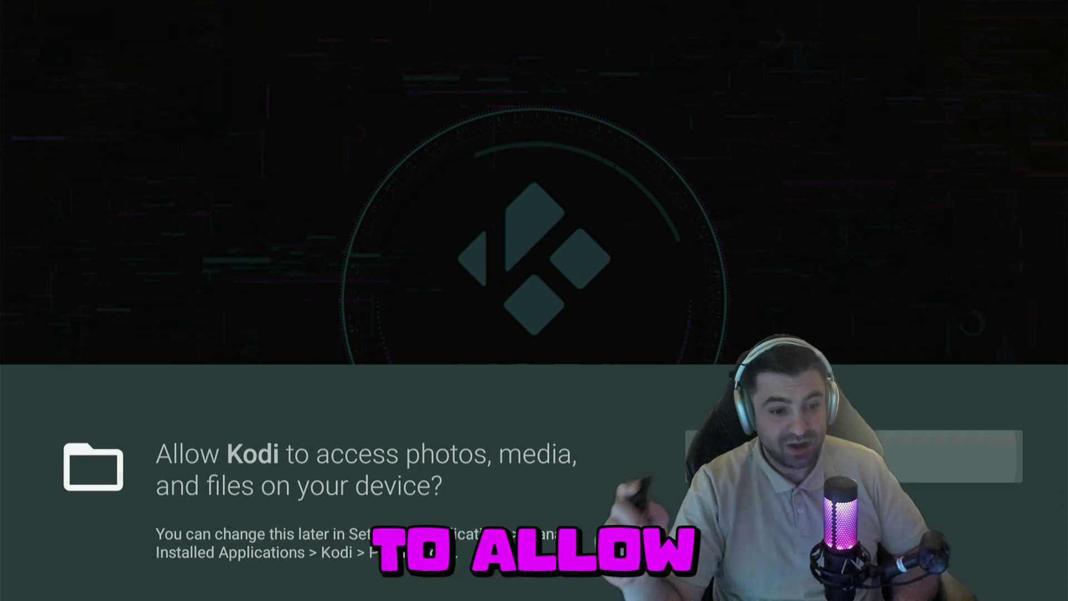
{"action": "key", "text": "Return"}
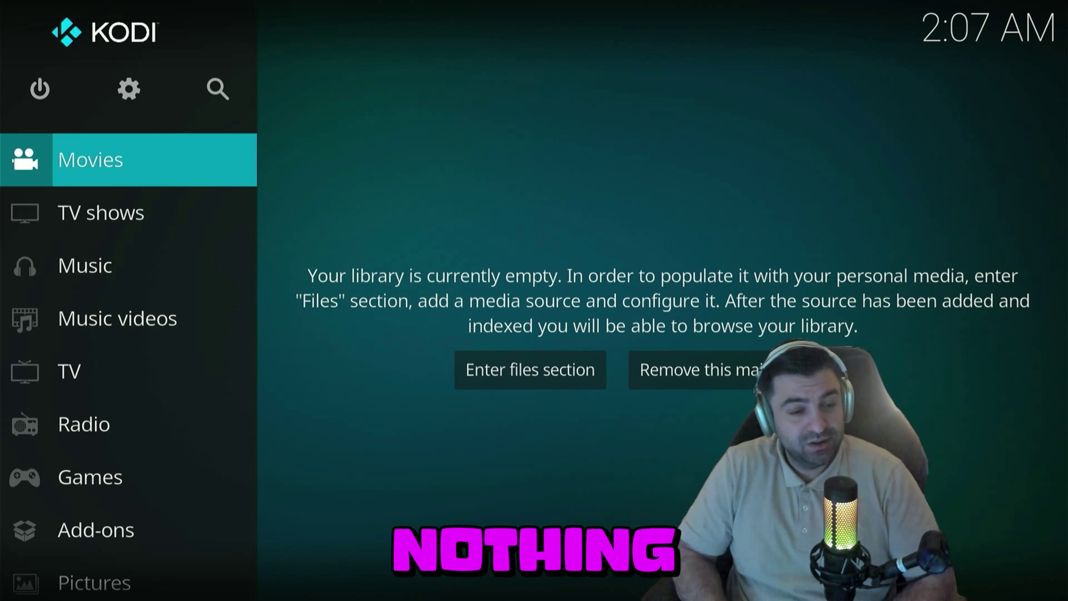
- Move to Add-ons in Kodi's main menu and browse its category options
{"action": "key", "text": "Down"}
{"action": "key", "text": "Down"}
{"action": "key", "text": "Down"}
{"action": "key", "text": "Down"}
{"action": "key", "text": "Down"}
{"action": "key", "text": "Down"}
{"action": "key", "text": "Down"}
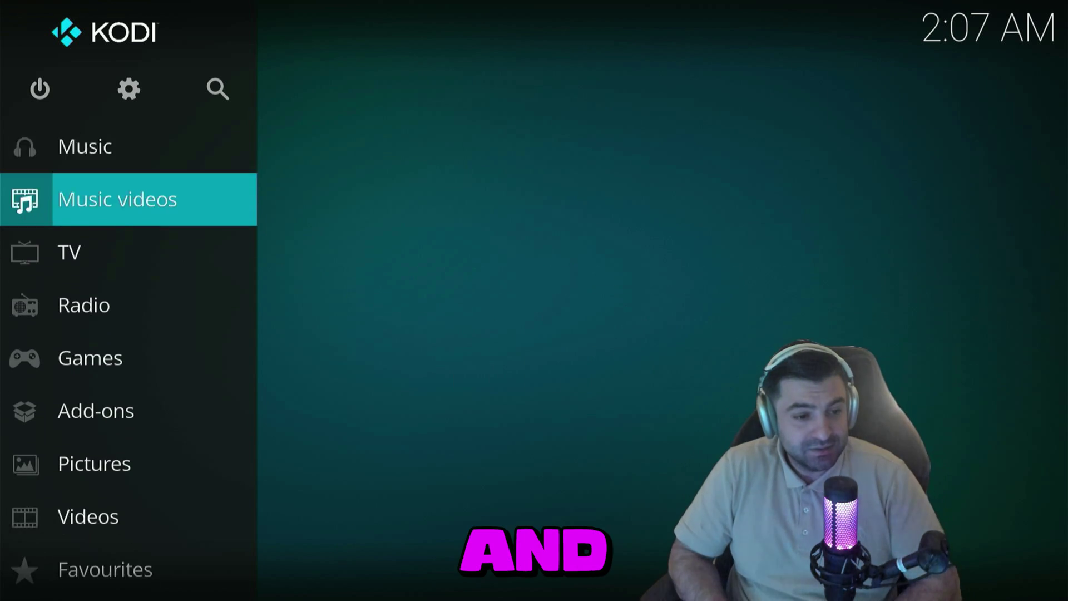
{"action": "key", "text": "Down"}
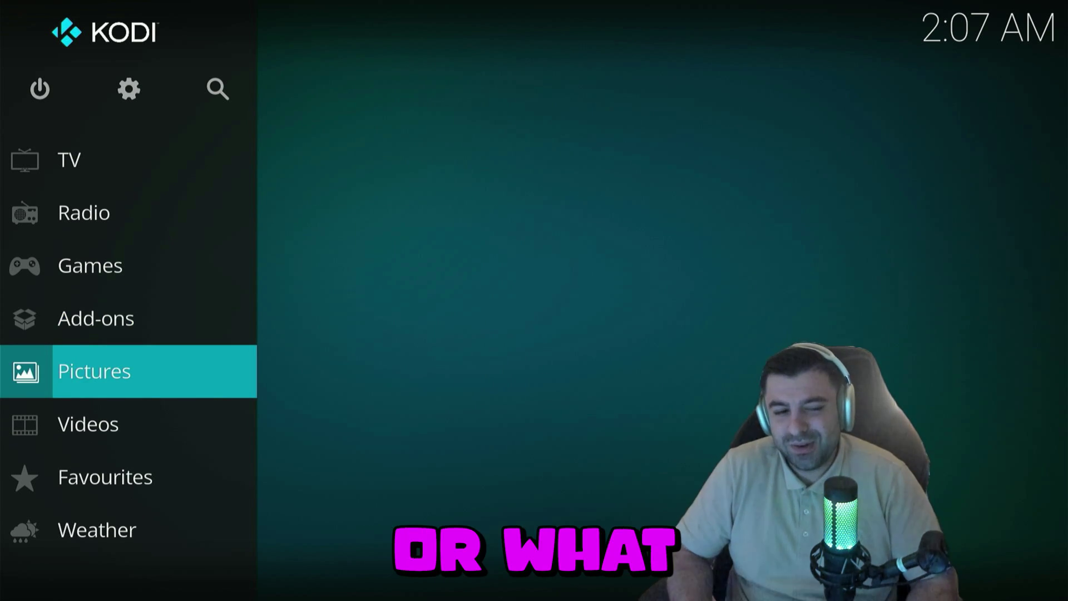
{"action": "key", "text": "Up"}
{"action": "key", "text": "Up"}
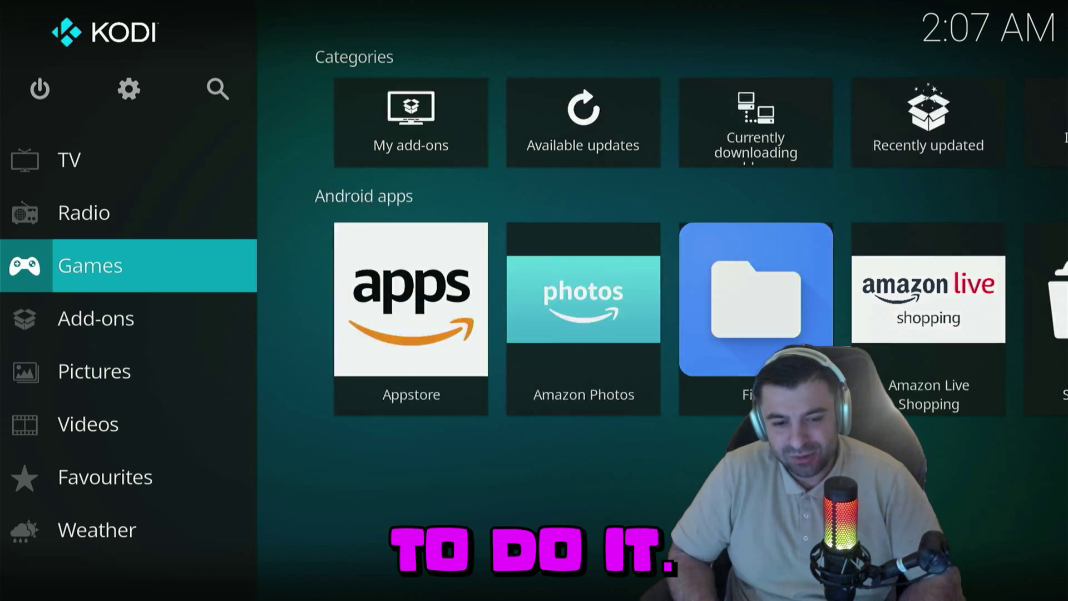
{"action": "key", "text": "Down"}
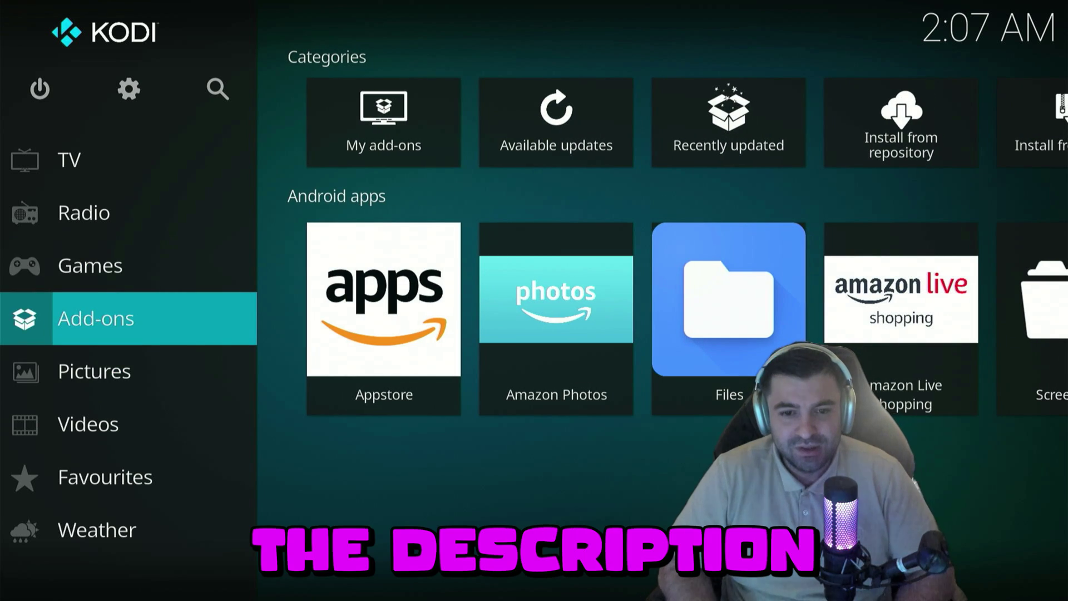
{"action": "key", "text": "Right"}
{"action": "key", "text": "Right"}
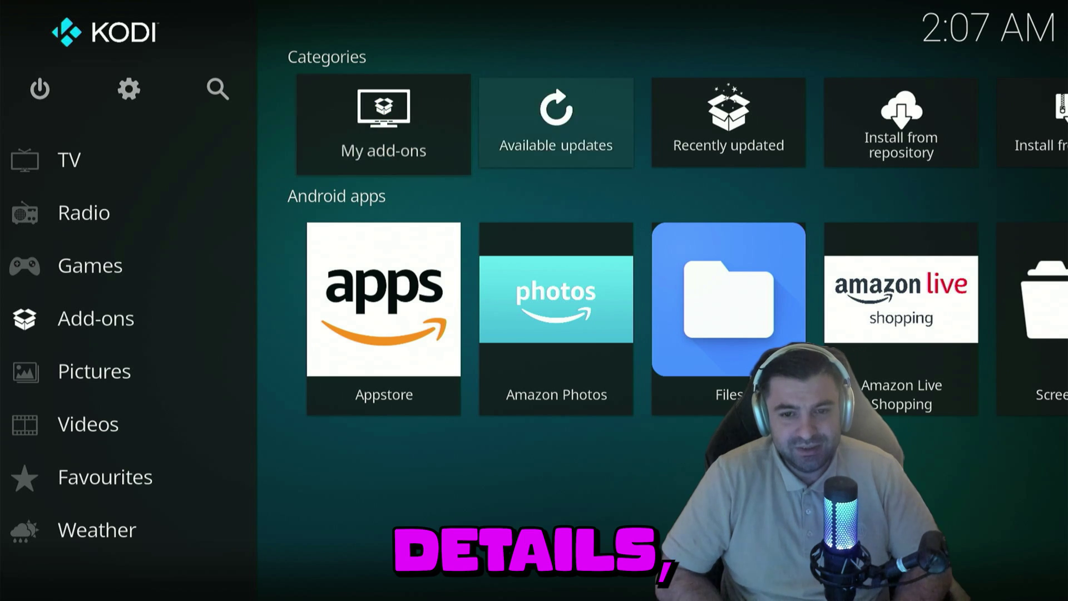
{"action": "key", "text": "Right"}
{"action": "key", "text": "Right"}
{"action": "key", "text": "Left"}
{"action": "key", "text": "Left"}
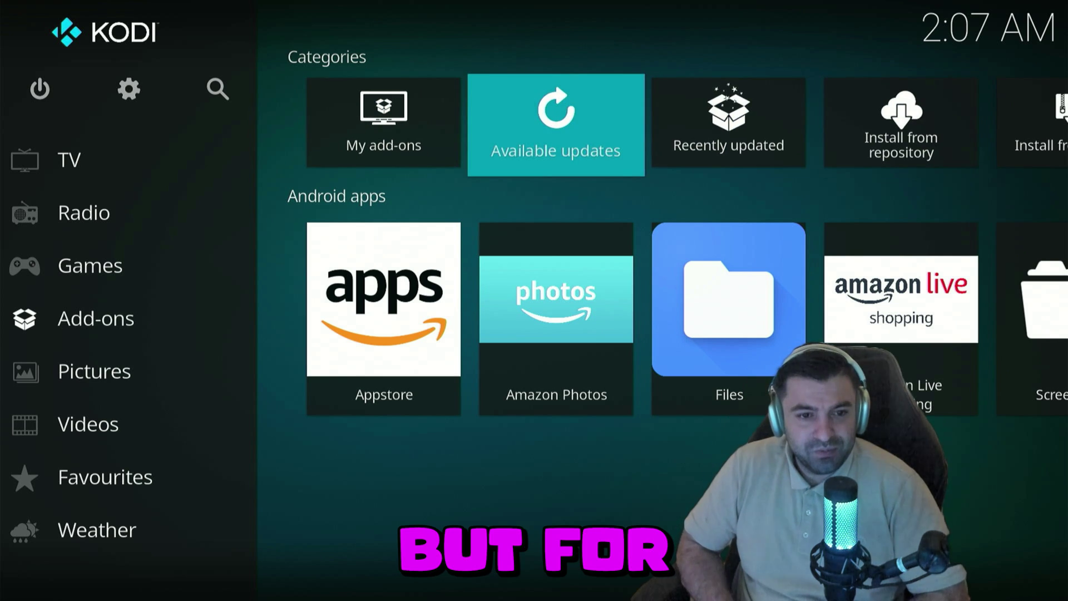
{"action": "key", "text": "Left"}
- Select Install from repository in the Add-ons section
{"action": "key", "text": "Up"}
{"action": "key", "text": "Up"}
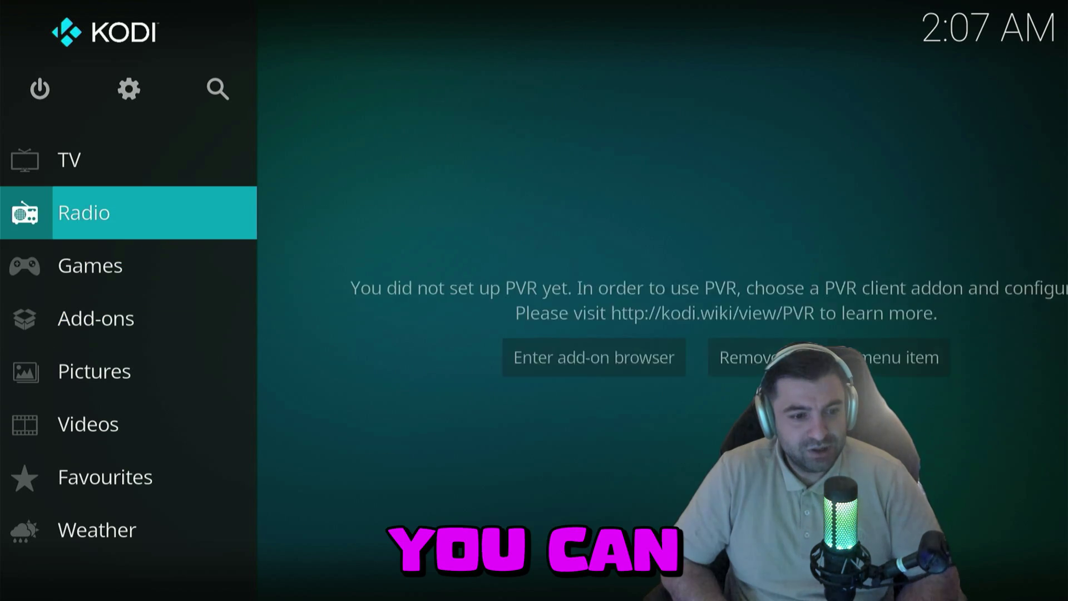
{"action": "key", "text": "Down"}
{"action": "key", "text": "Down"}
{"action": "key", "text": "Down"}
{"action": "key", "text": "Up"}
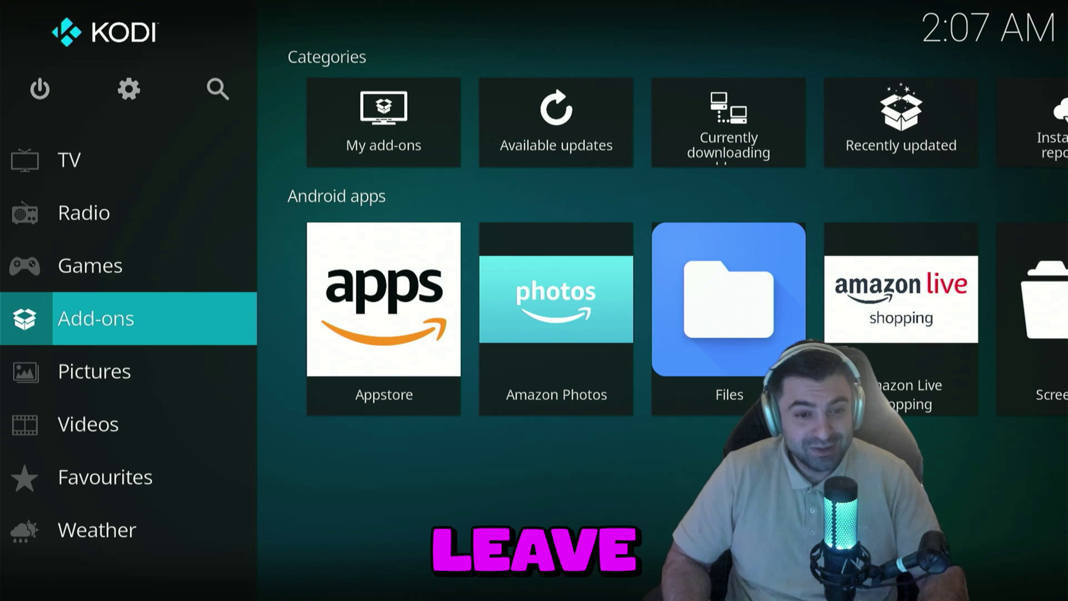
{"action": "key", "text": "Right"}
{"action": "key", "text": "Right"}
{"action": "key", "text": "Right"}
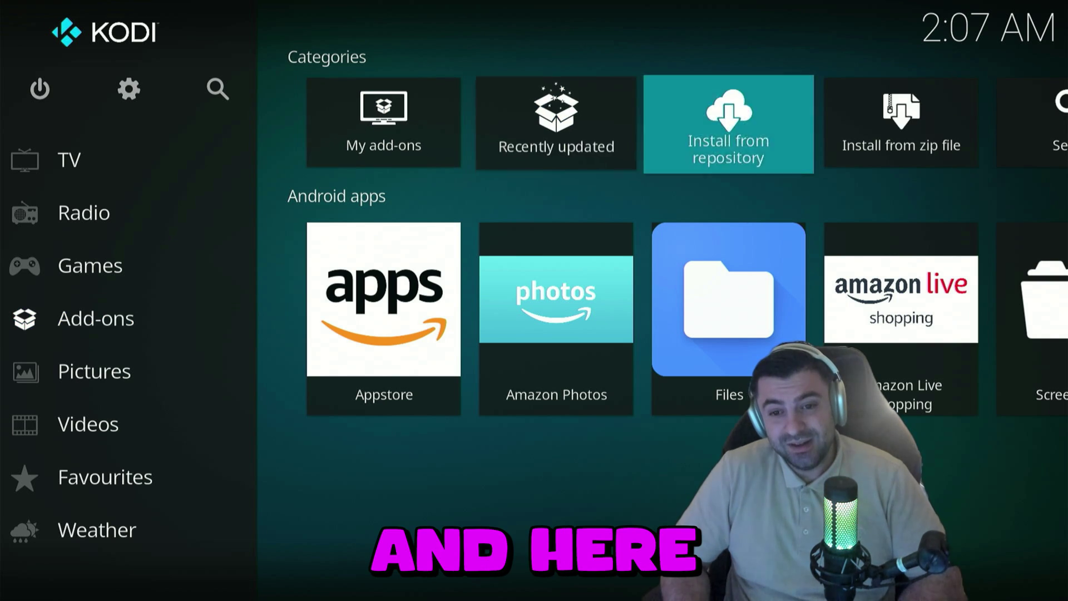
{"action": "key", "text": "Right"}
{"action": "key", "text": "Left"}
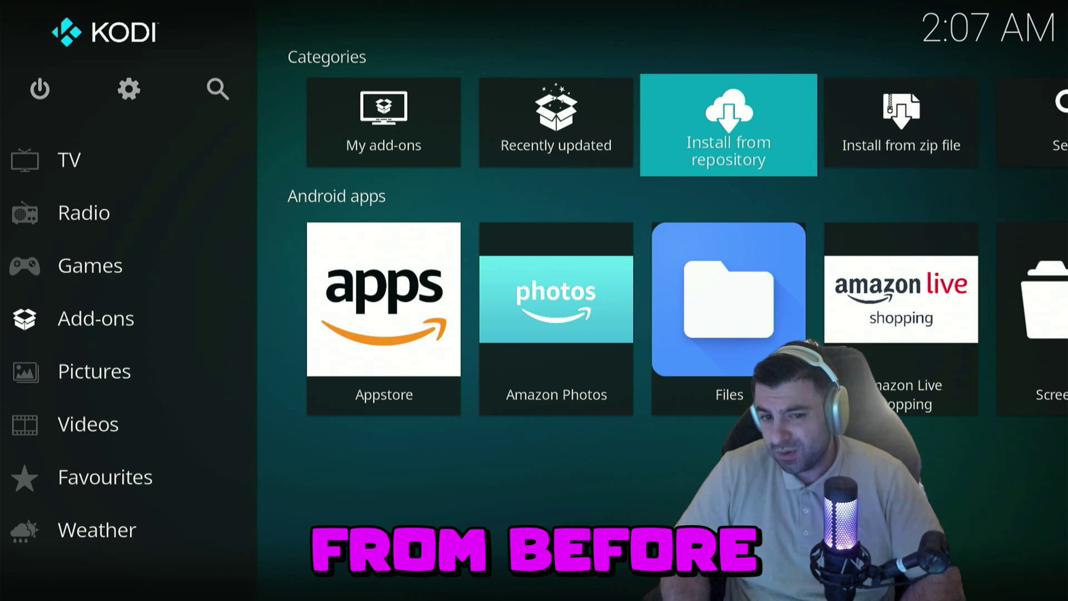
{"action": "key", "text": "Return"}
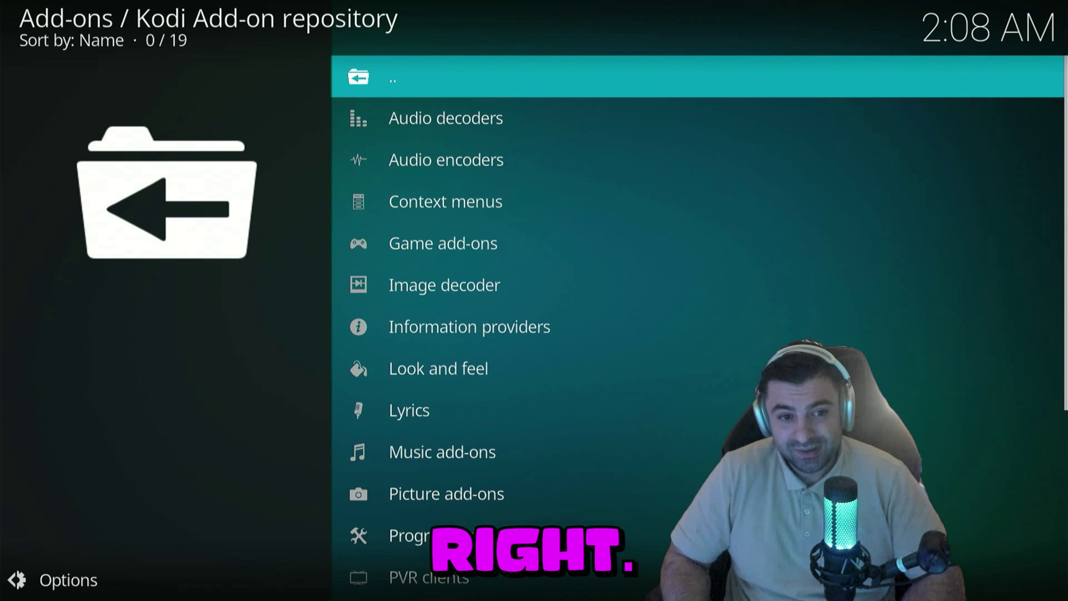
- Open the Video add-ons category of Kodi's Add-on repository
{"action": "key", "text": "Down"}
{"action": "key", "text": "Down"}
{"action": "key", "text": "Down"}
{"action": "key", "text": "Down"}
{"action": "key", "text": "Down"}
{"action": "key", "text": "Down"}
{"action": "key", "text": "Down"}
{"action": "key", "text": "Down"}
{"action": "key", "text": "Down"}
{"action": "key", "text": "Down"}
{"action": "key", "text": "Down"}
{"action": "key", "text": "Down"}
{"action": "key", "text": "Down"}
{"action": "key", "text": "Down"}
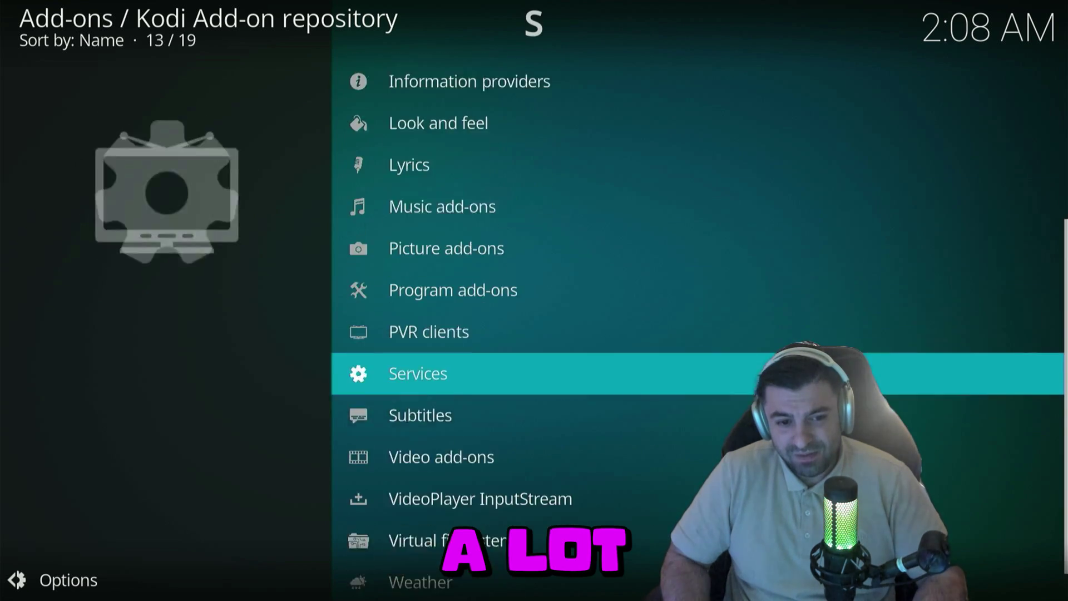
{"action": "key", "text": "Up"}
{"action": "key", "text": "Down"}
{"action": "key", "text": "Down"}
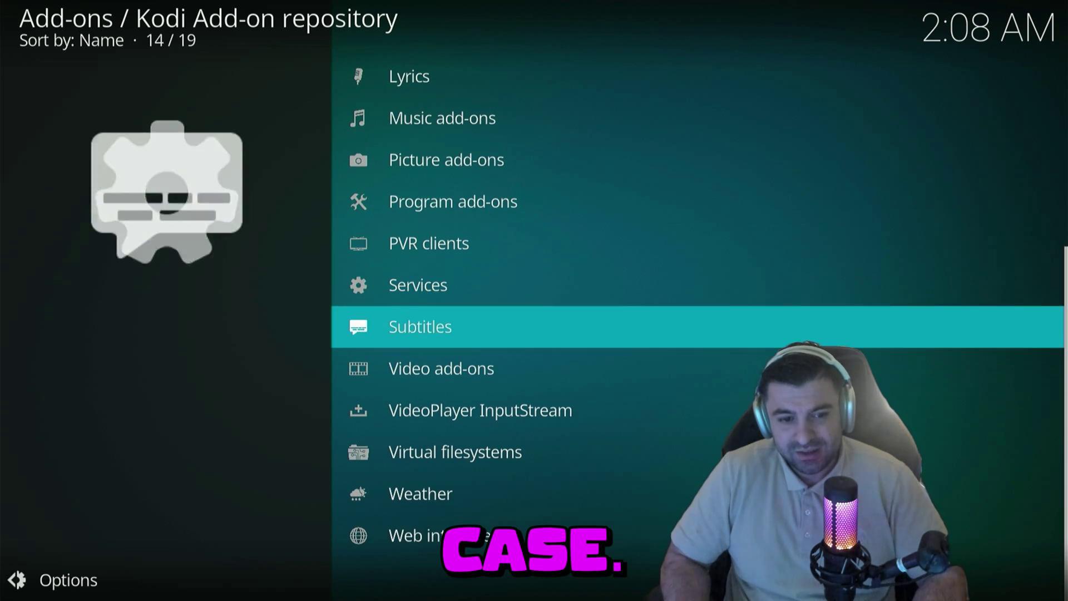
{"action": "key", "text": "Return"}
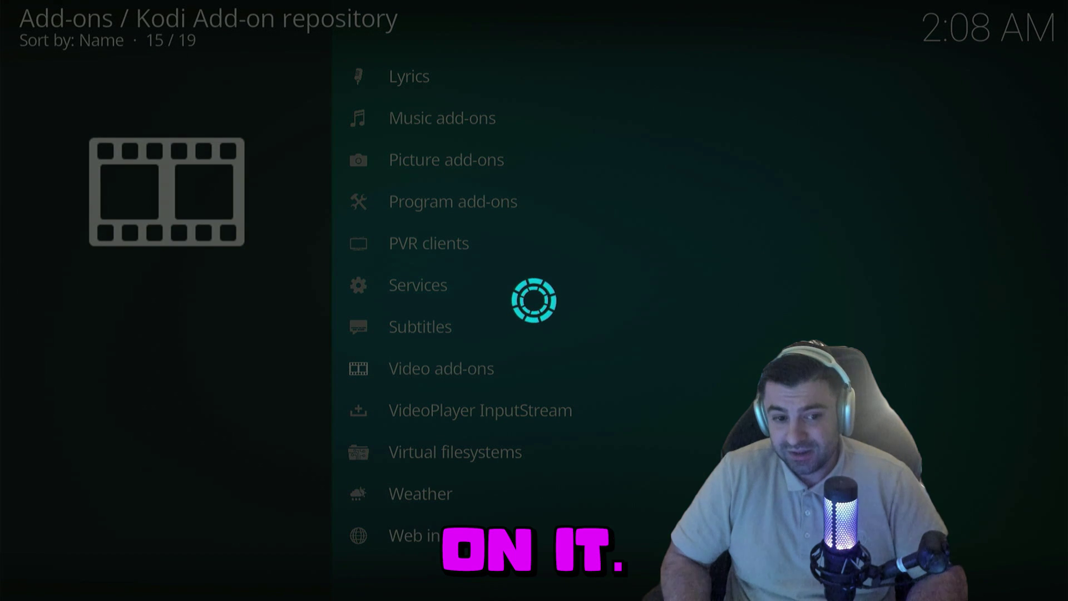
- Scroll the video add-ons list down to Pluto TV and open its info page
{"action": "key", "text": "Down"}
{"action": "key", "text": "Down"}
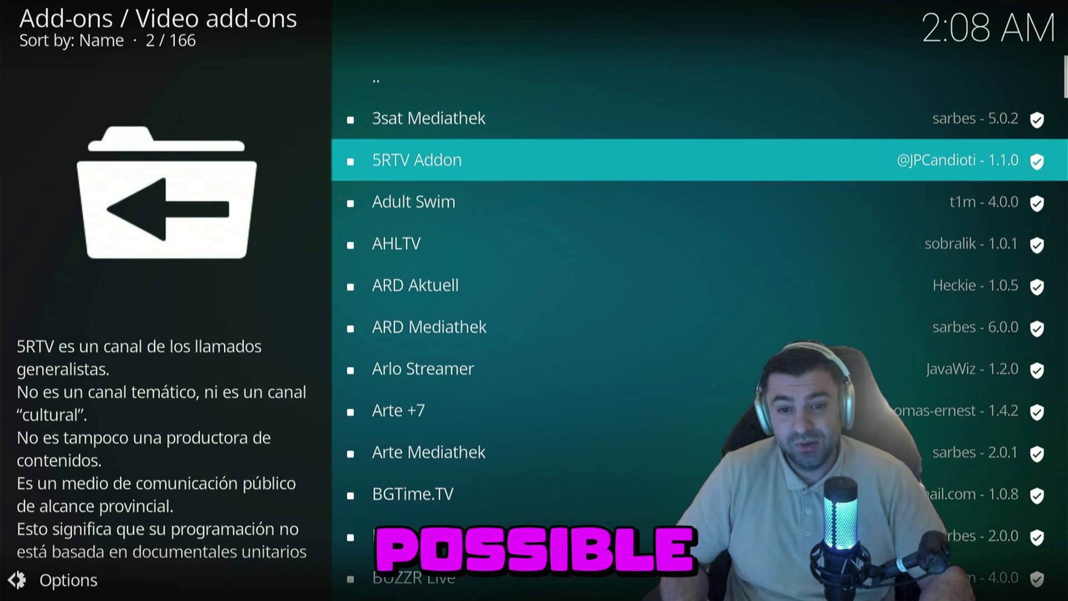
{"action": "key", "text": "Down"}
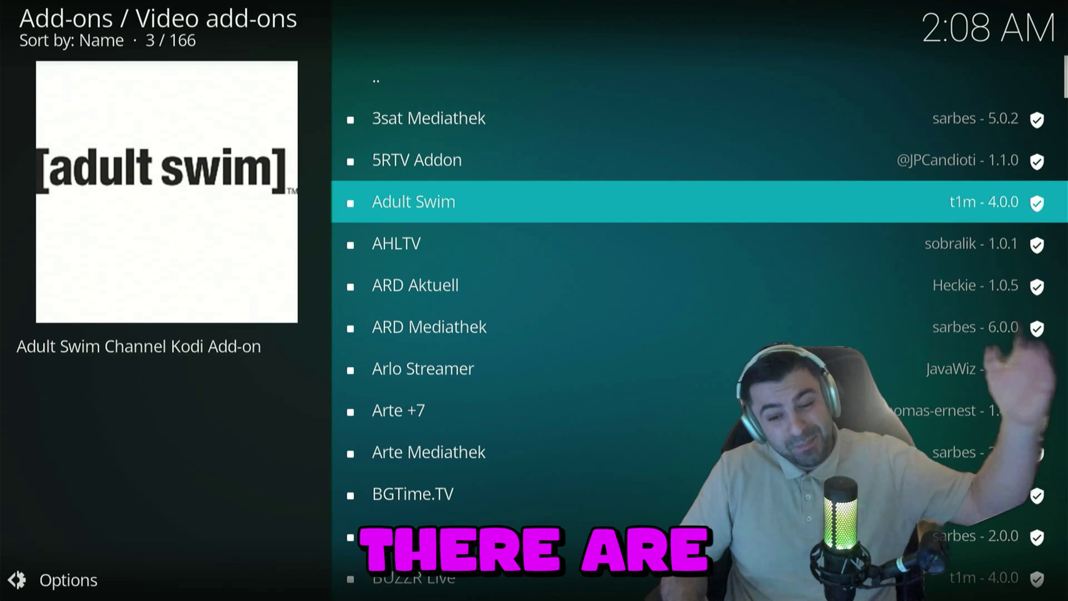
{"action": "key", "text": "Down"}
{"action": "key", "text": "Down"}
{"action": "key", "text": "Down"}
{"action": "key", "text": "Down"}
{"action": "key", "text": "Down"}
{"action": "key", "text": "Down"}
{"action": "key", "text": "Down"}
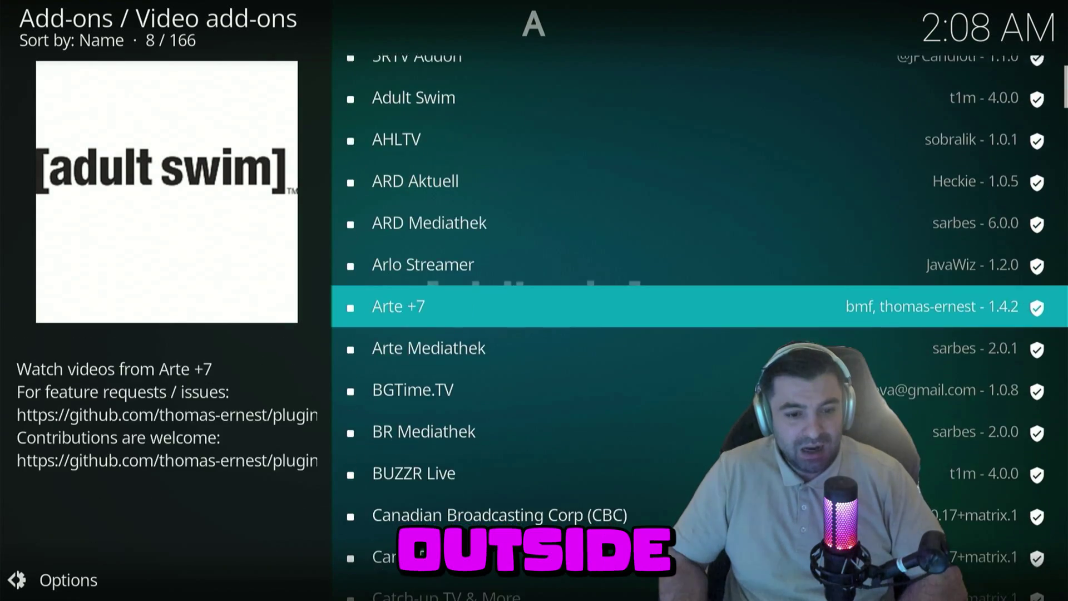
{"action": "key", "text": "Down"}
{"action": "key", "text": "Down"}
{"action": "key", "text": "Down"}
{"action": "key", "text": "Down"}
{"action": "key", "text": "Down"}
{"action": "key", "text": "Down"}
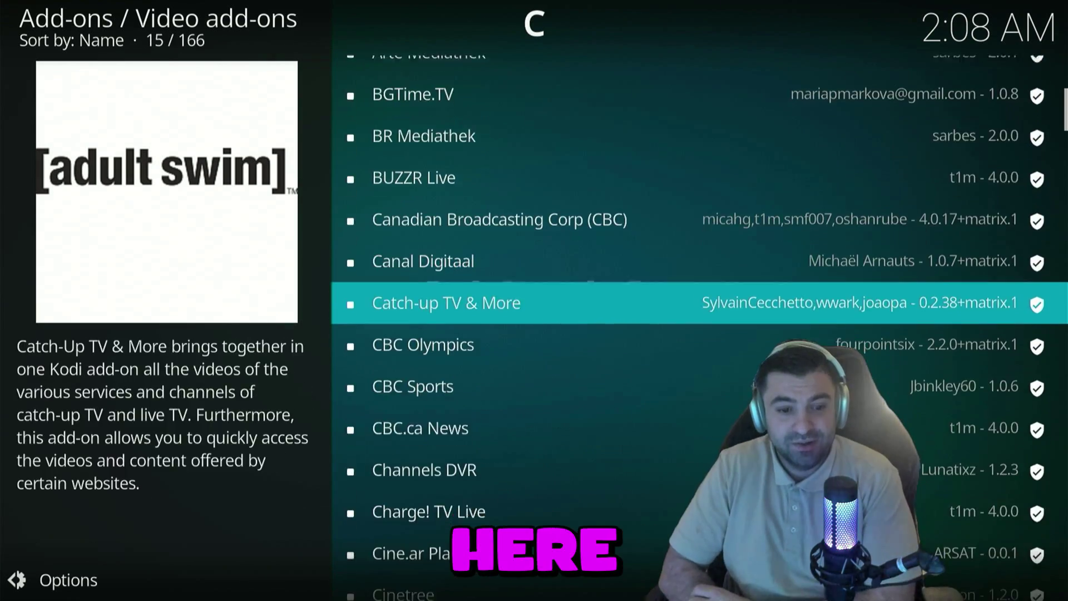
{"action": "key", "text": "Down"}
{"action": "key", "text": "Down"}
{"action": "key", "text": "Down"}
{"action": "key", "text": "Down"}
{"action": "key", "text": "Down"}
{"action": "key", "text": "Down"}
{"action": "key", "text": "Down"}
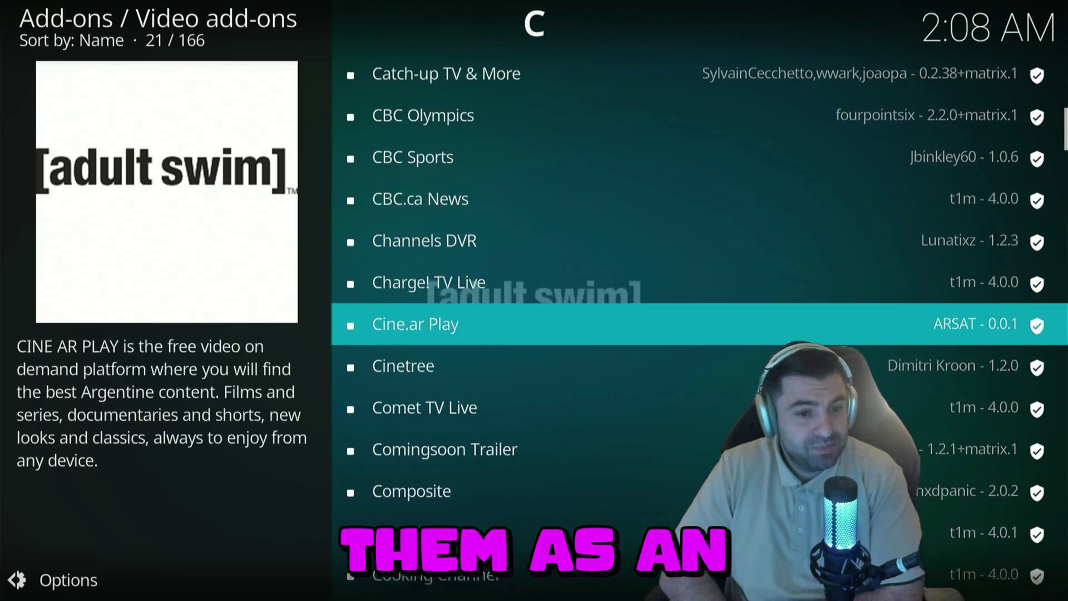
{"action": "key", "text": "Down"}
{"action": "key", "text": "Down"}
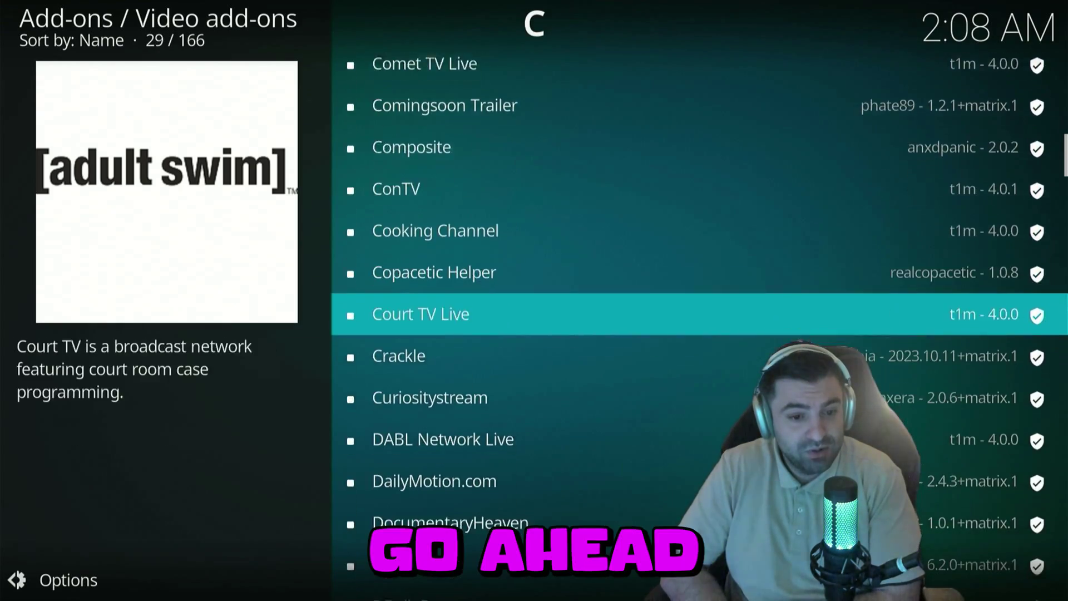
{"action": "key", "text": "Down"}
{"action": "key", "text": "Down"}
{"action": "key", "text": "Down"}
{"action": "key", "text": "Down"}
{"action": "key", "text": "Down"}
{"action": "key", "text": "Down"}
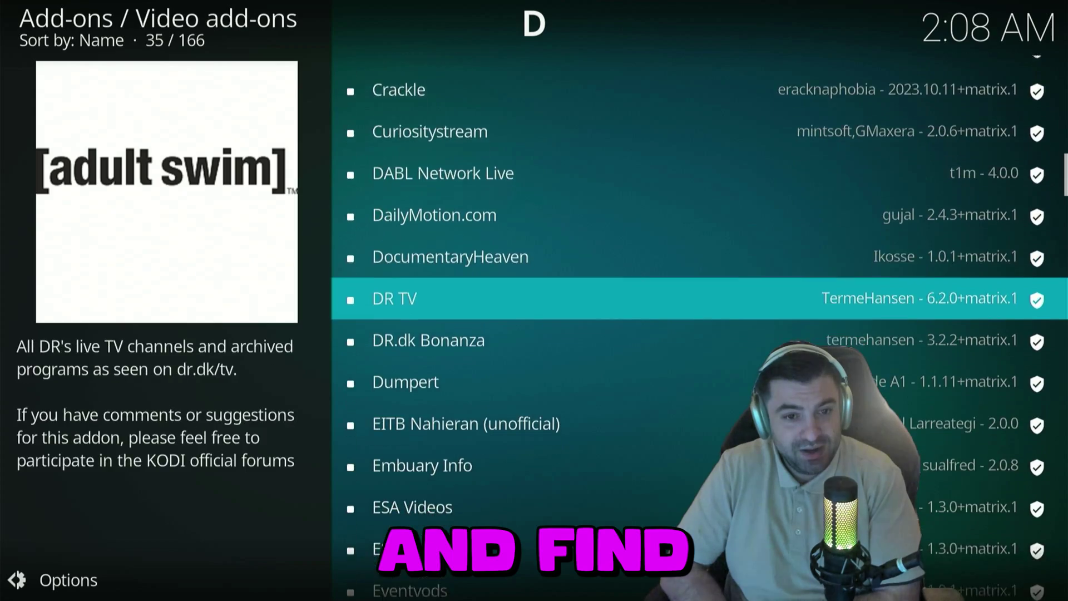
{"action": "key", "text": "Up"}
{"action": "key", "text": "Up"}
{"action": "key", "text": "Up"}
{"action": "key", "text": "Up"}
{"action": "key", "text": "Down"}
{"action": "key", "text": "Down"}
{"action": "key", "text": "Down"}
{"action": "key", "text": "Down"}
{"action": "key", "text": "Down"}
{"action": "key", "text": "Down"}
{"action": "key", "text": "Down"}
{"action": "key", "text": "Down"}
{"action": "key", "text": "Down"}
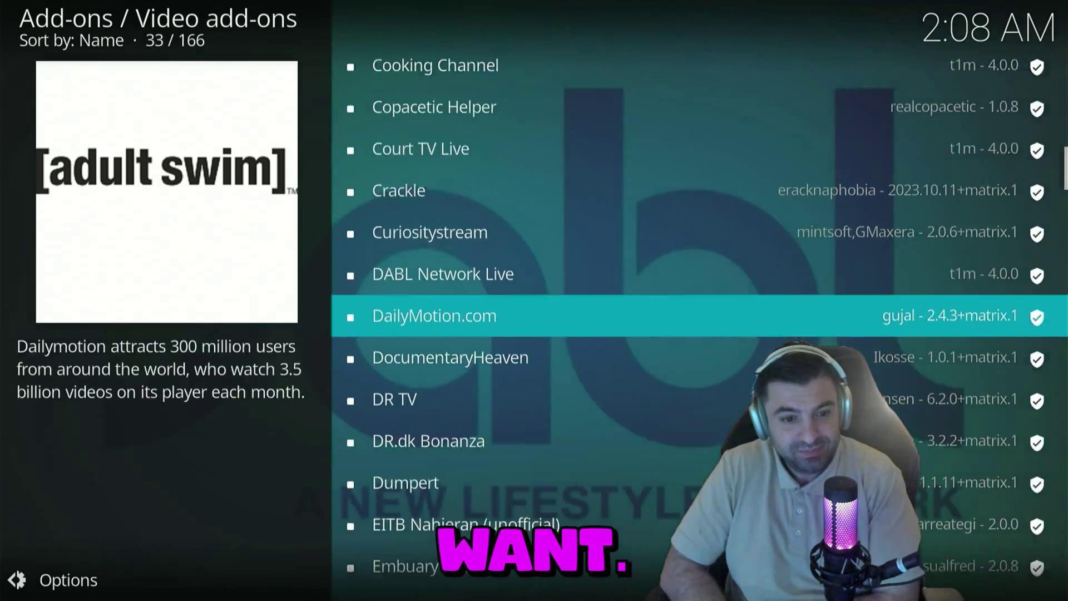
{"action": "key", "text": "Down"}
{"action": "key", "text": "Down"}
{"action": "key", "text": "Down"}
{"action": "key", "text": "Down"}
{"action": "key", "text": "Down"}
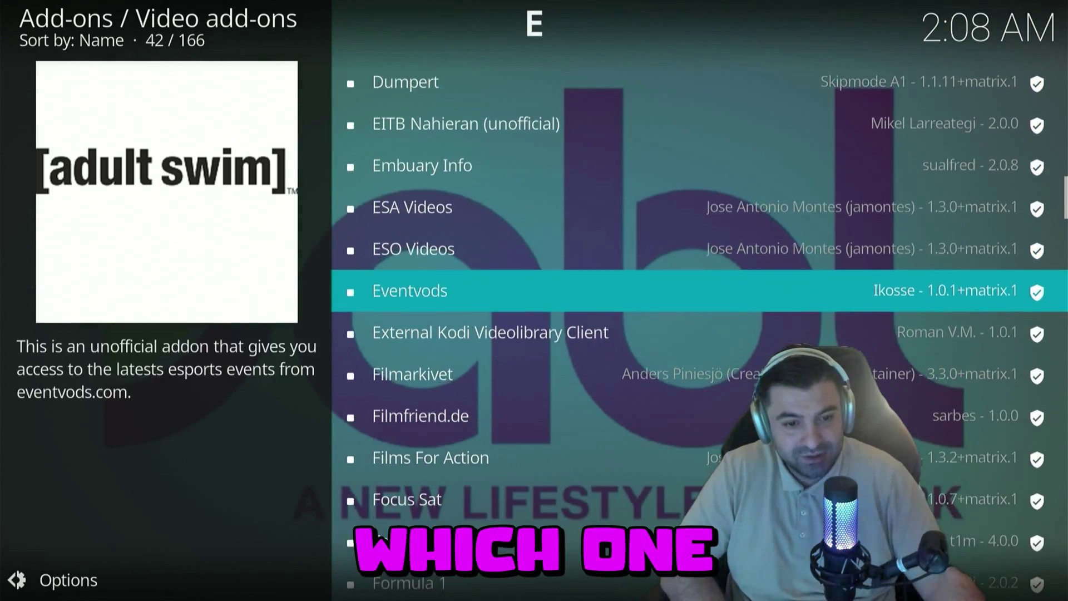
{"action": "key", "text": "Down"}
{"action": "key", "text": "Down"}
{"action": "key", "text": "Down"}
{"action": "key", "text": "Down"}
{"action": "key", "text": "Down"}
{"action": "key", "text": "Down"}
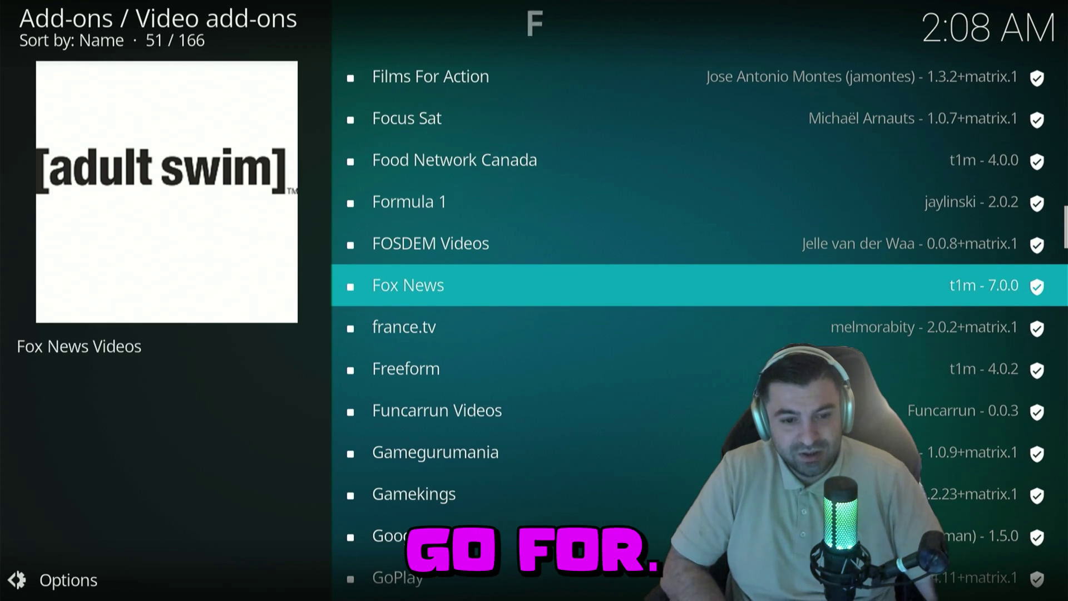
{"action": "key", "text": "Down"}
{"action": "key", "text": "Down"}
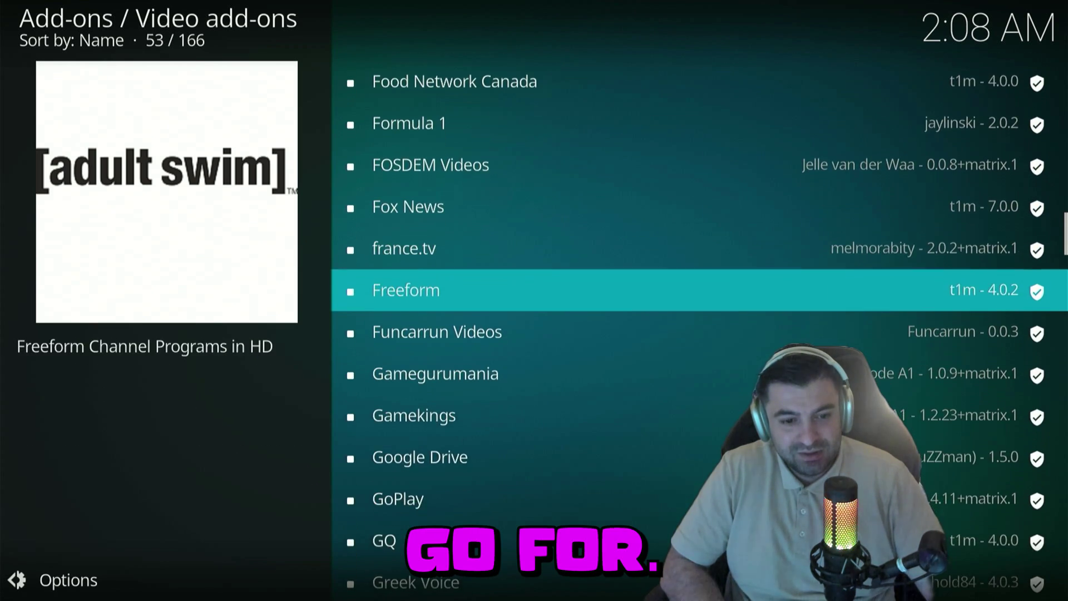
{"action": "key", "text": "Page_Down"}
{"action": "key", "text": "Page_Down"}
{"action": "key", "text": "Page_Down"}
{"action": "key", "text": "Page_Down"}
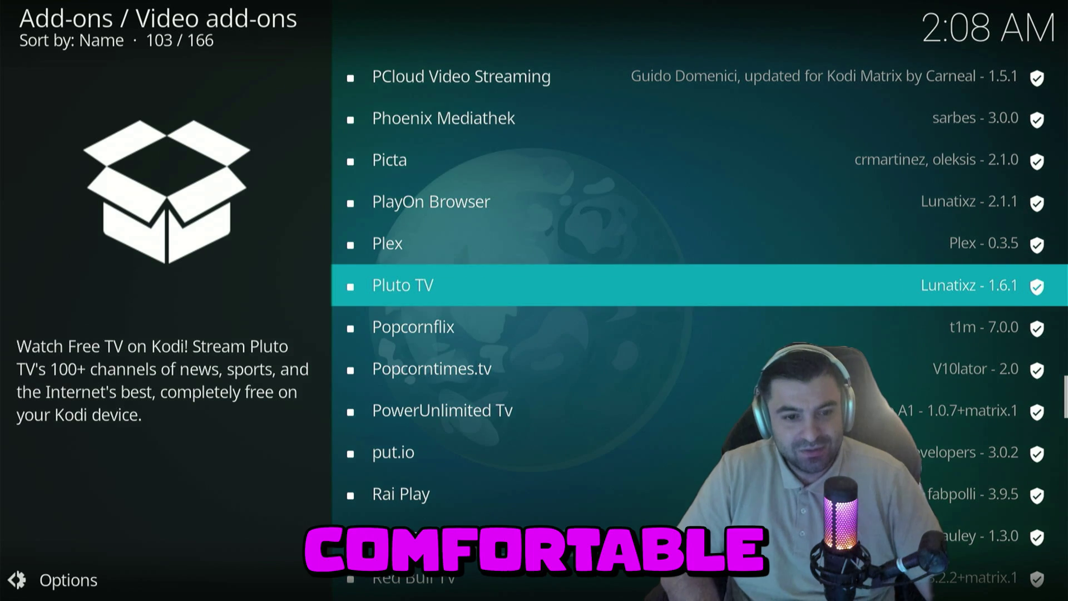
{"action": "key", "text": "Return"}
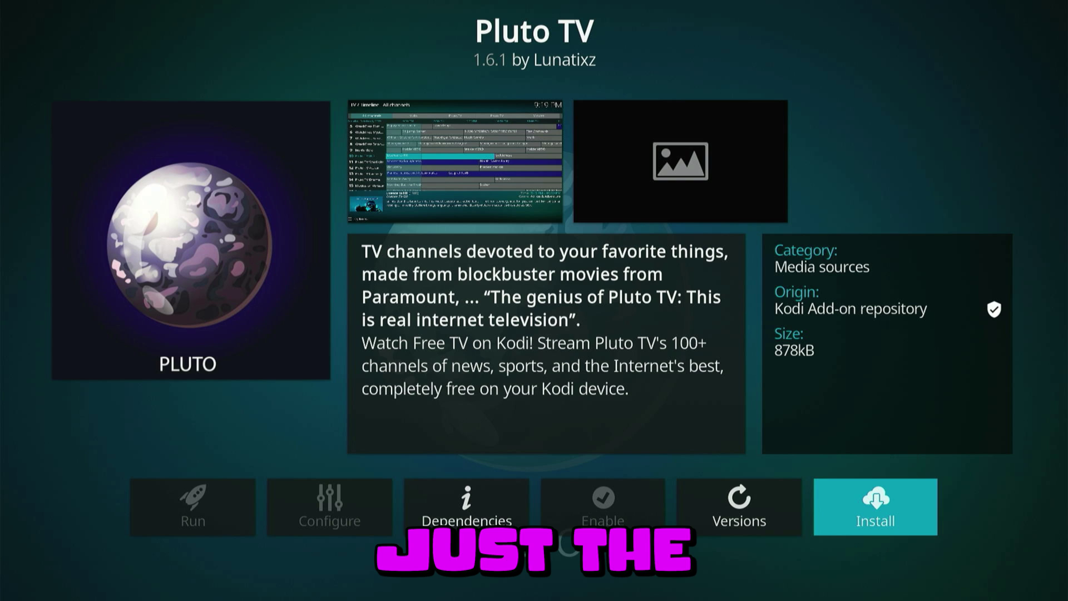
- Install Pluto TV 1.6.1, accepting the additional add-ons it requires
{"action": "key", "text": "Return"}
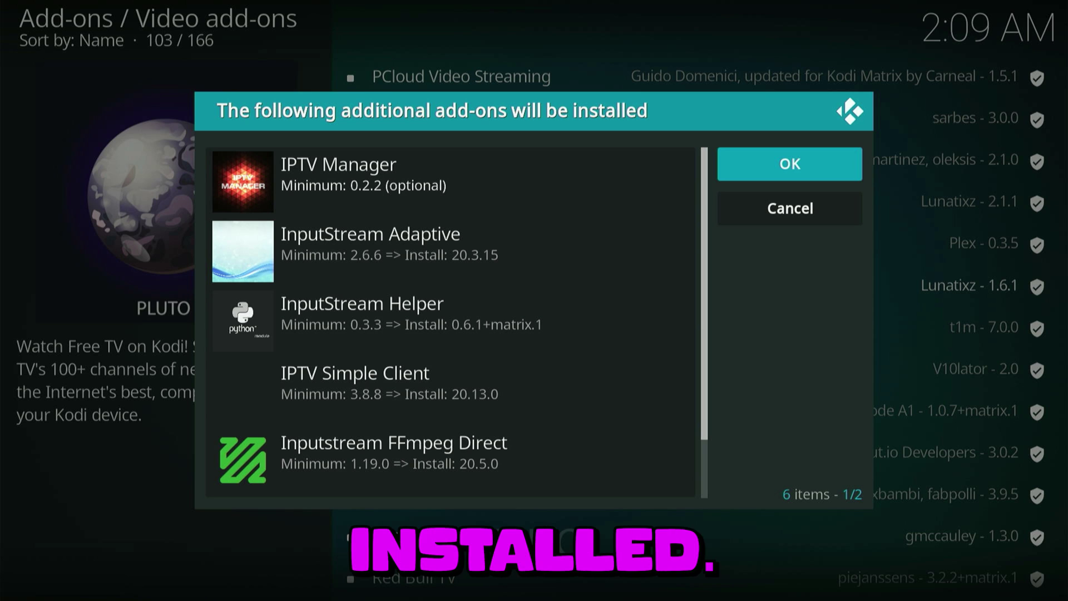
{"action": "key", "text": "Return"}
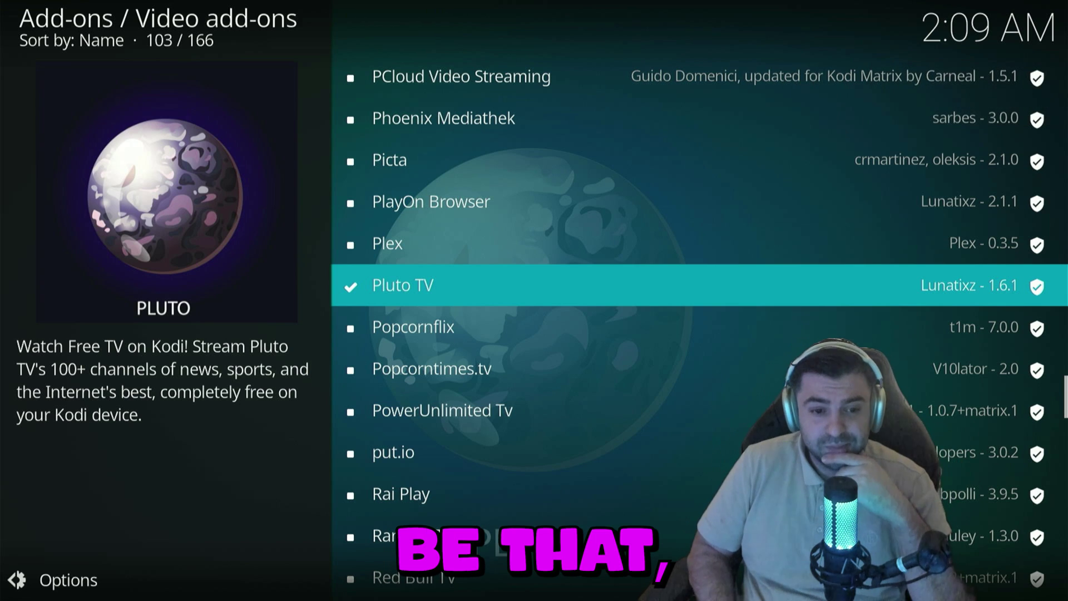
- Back out to the Add-ons home and highlight the installed Pluto TV add-on tile
{"action": "key", "text": "BackSpace"}
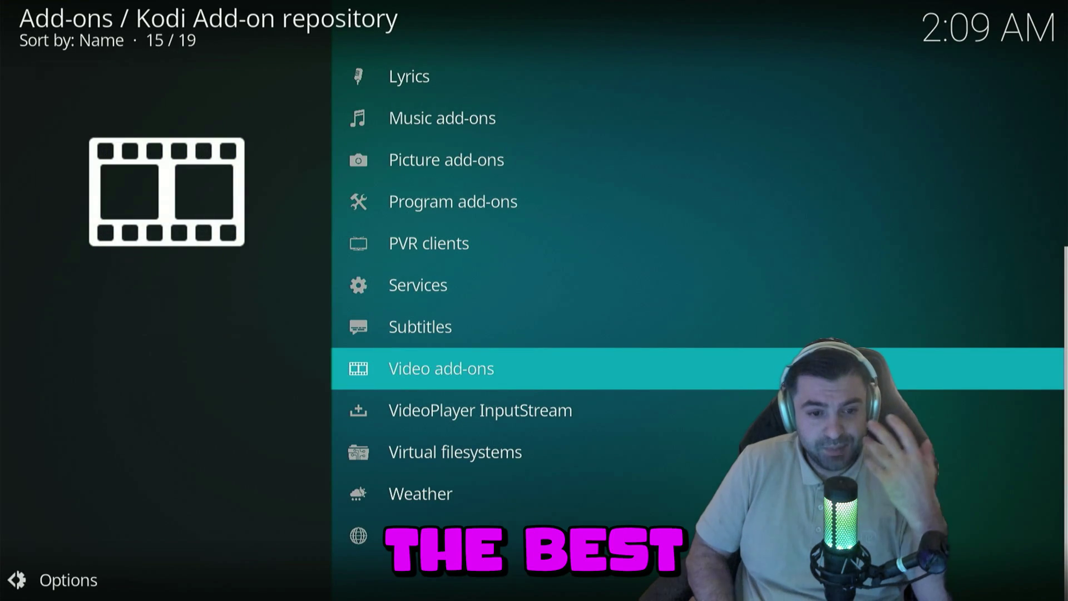
{"action": "key", "text": "BackSpace"}
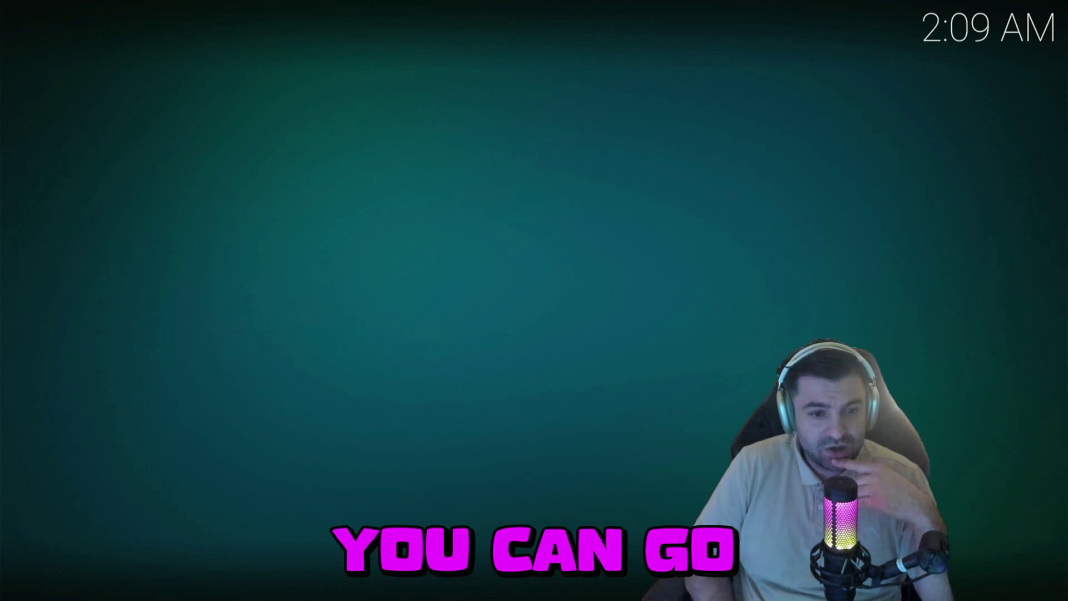
{"action": "key", "text": "Down"}
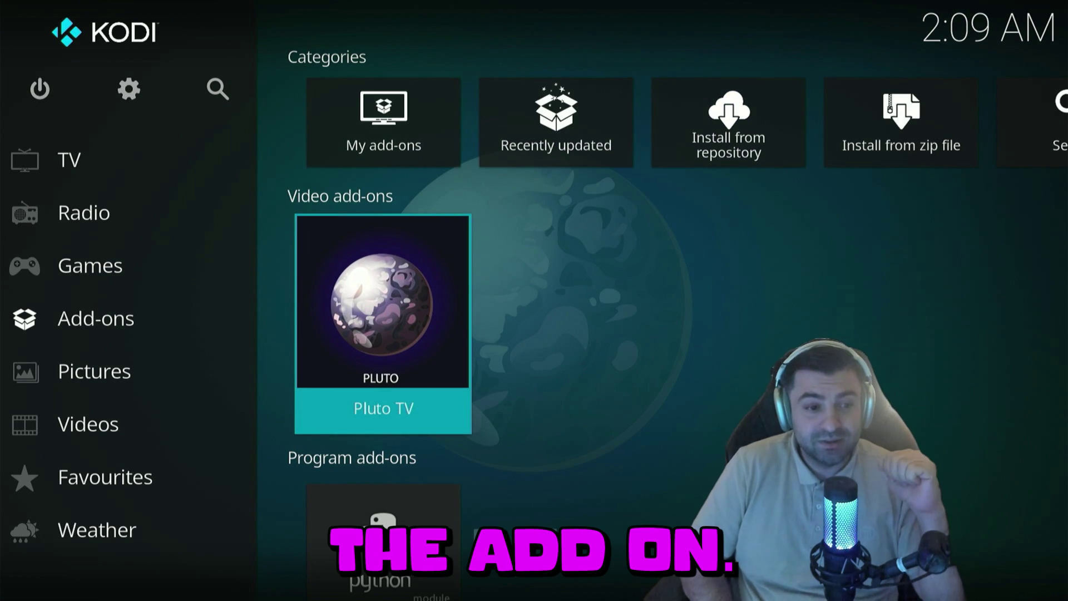
{"action": "key", "text": "Left"}
{"action": "key", "text": "Right"}
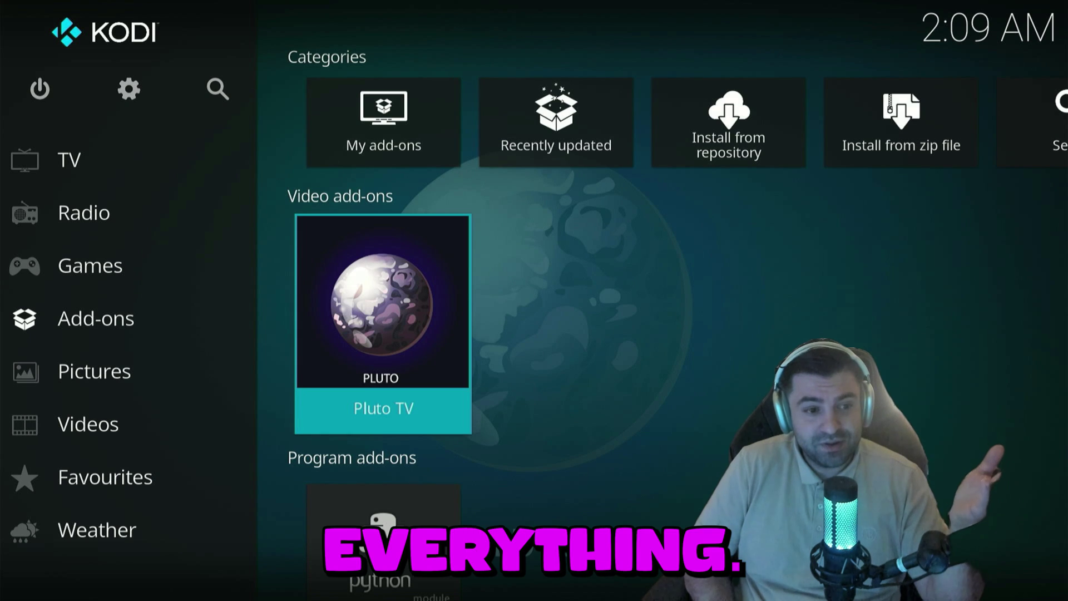
- Reopen the Kodi Add-on repository and scroll its categories from the top down to Web interface
{"action": "key", "text": "Up"}
{"action": "key", "text": "Right"}
{"action": "key", "text": "Return"}
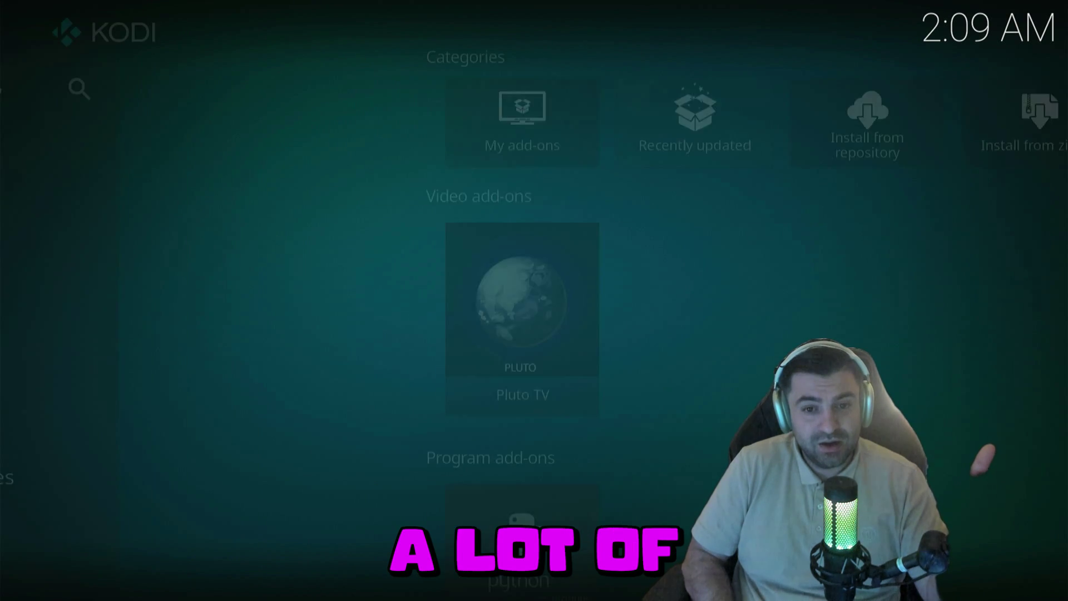
{"action": "key", "text": "Return"}
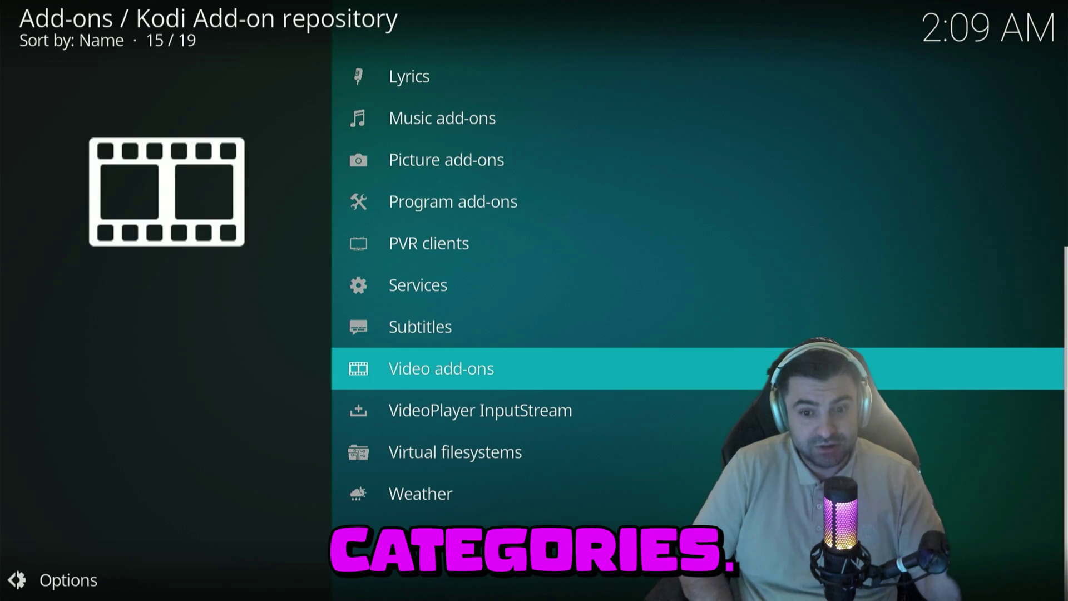
{"action": "key", "text": "Up"}
{"action": "key", "text": "Up"}
{"action": "key", "text": "Up"}
{"action": "key", "text": "Up"}
{"action": "key", "text": "Up"}
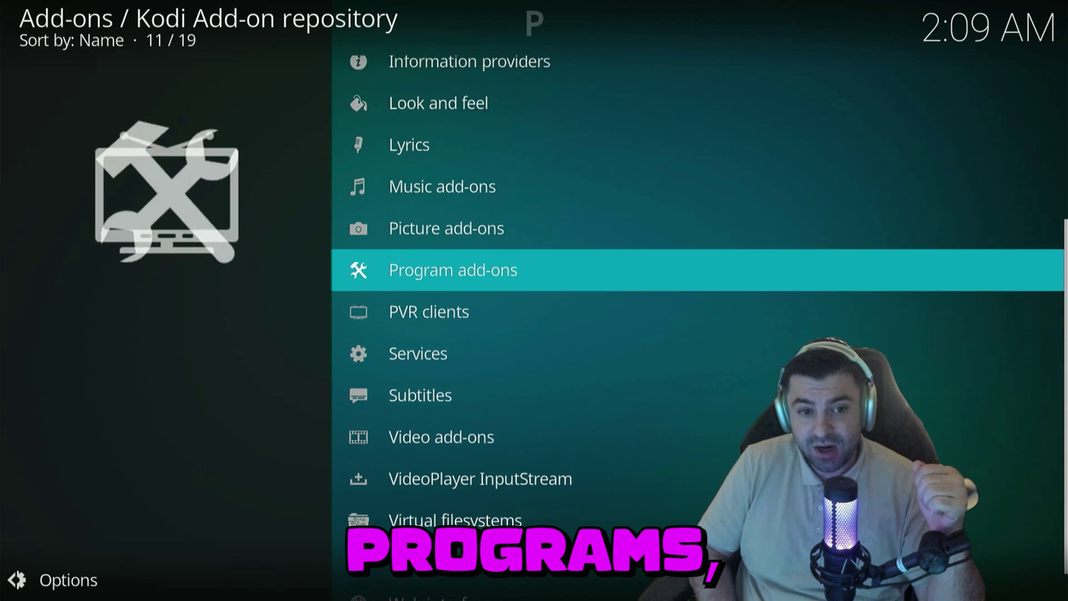
{"action": "key", "text": "Up"}
{"action": "key", "text": "Up"}
{"action": "key", "text": "Up"}
{"action": "key", "text": "Up"}
{"action": "key", "text": "Up"}
{"action": "key", "text": "Up"}
{"action": "key", "text": "Up"}
{"action": "key", "text": "Up"}
{"action": "key", "text": "Up"}
{"action": "key", "text": "Up"}
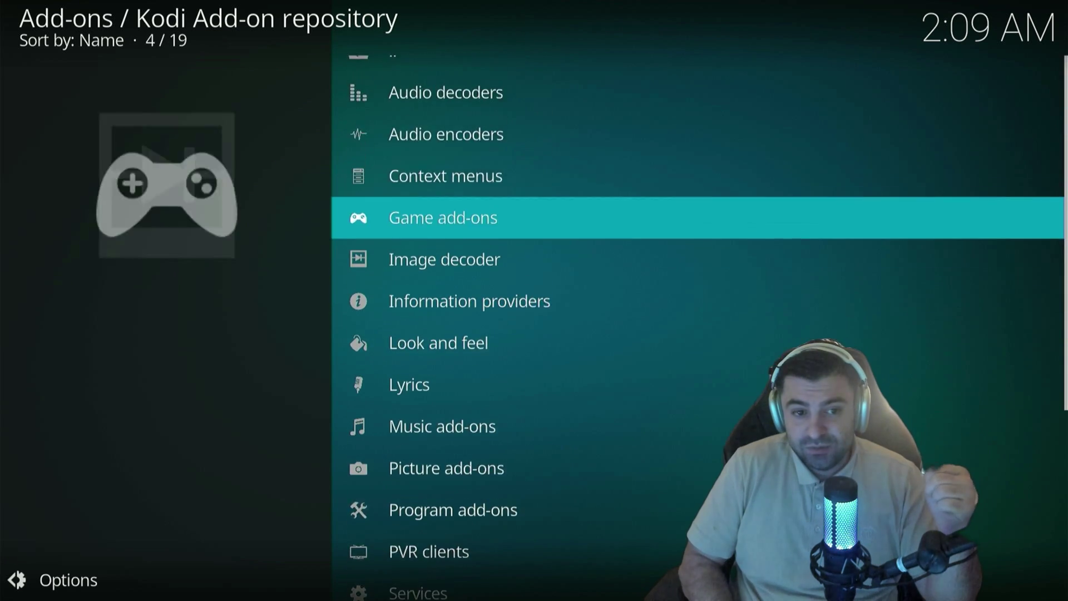
{"action": "key", "text": "Down"}
{"action": "key", "text": "Down"}
{"action": "key", "text": "Down"}
{"action": "key", "text": "Down"}
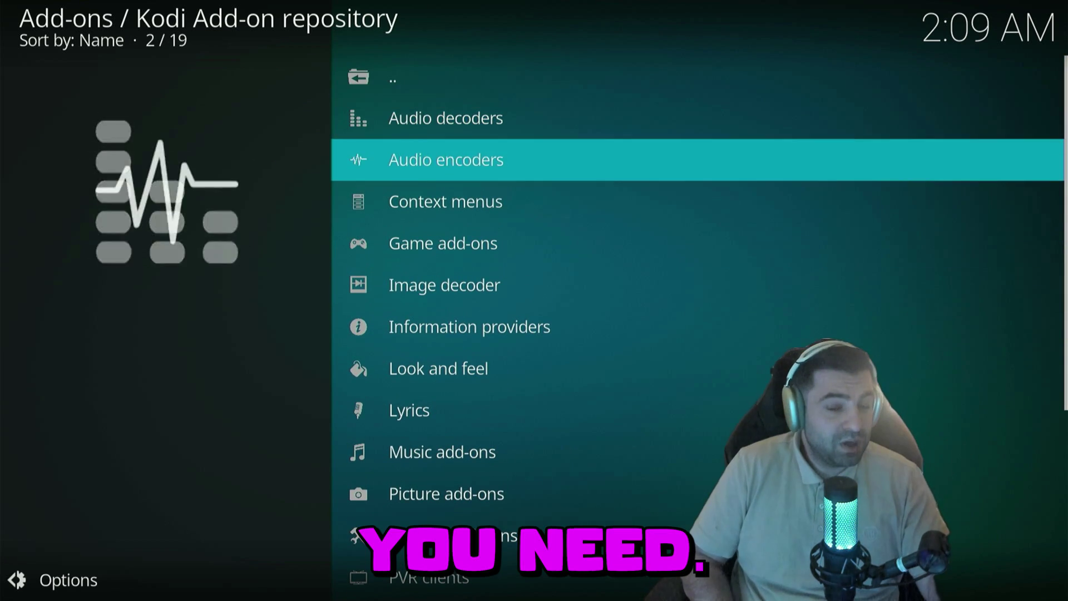
{"action": "key", "text": "Down"}
{"action": "key", "text": "Down"}
{"action": "key", "text": "Down"}
{"action": "key", "text": "Down"}
{"action": "key", "text": "Down"}
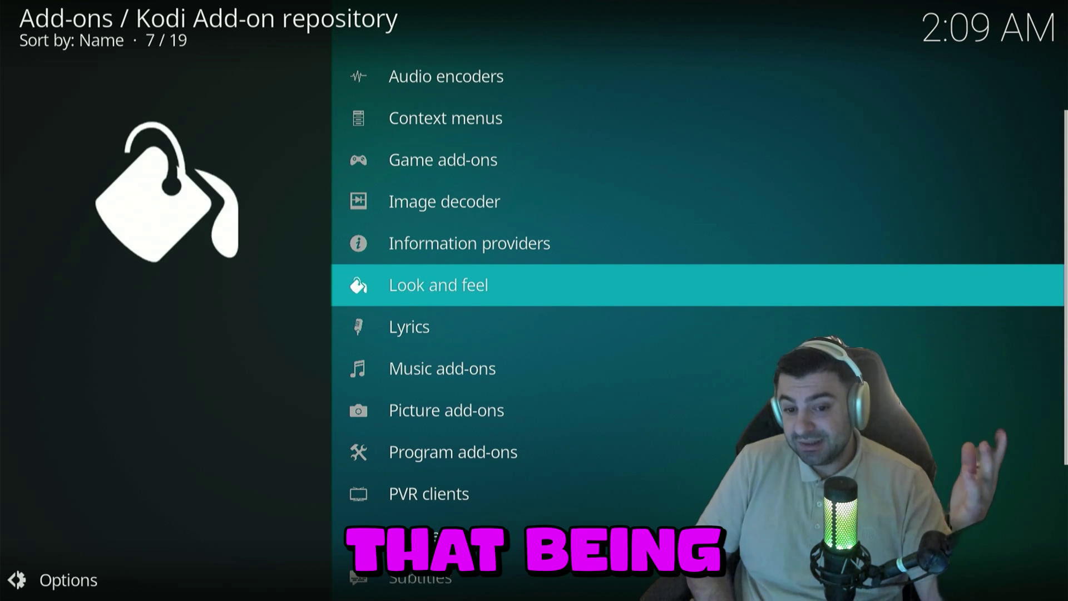
{"action": "key", "text": "Down"}
{"action": "key", "text": "Down"}
{"action": "key", "text": "Down"}
{"action": "key", "text": "Down"}
{"action": "key", "text": "Down"}
{"action": "key", "text": "Down"}
{"action": "key", "text": "Down"}
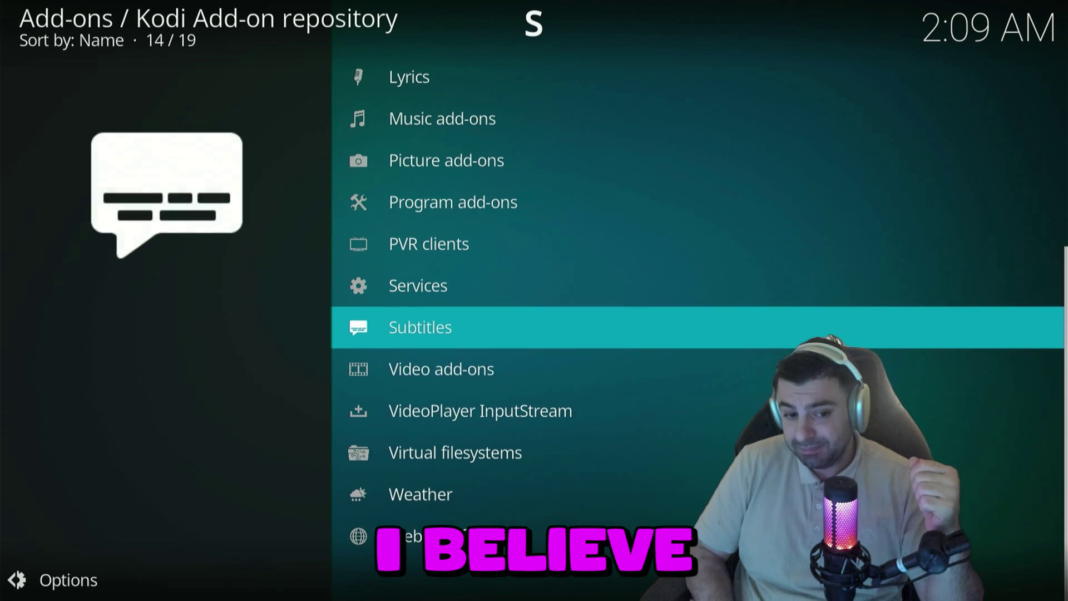
{"action": "key", "text": "Down"}
{"action": "key", "text": "Down"}
{"action": "key", "text": "Down"}
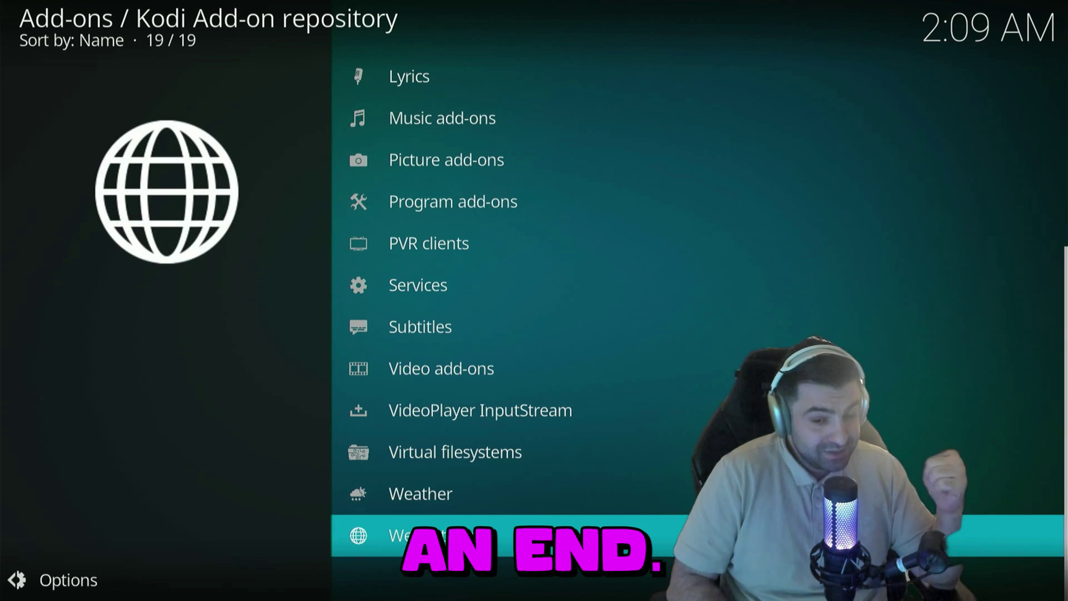